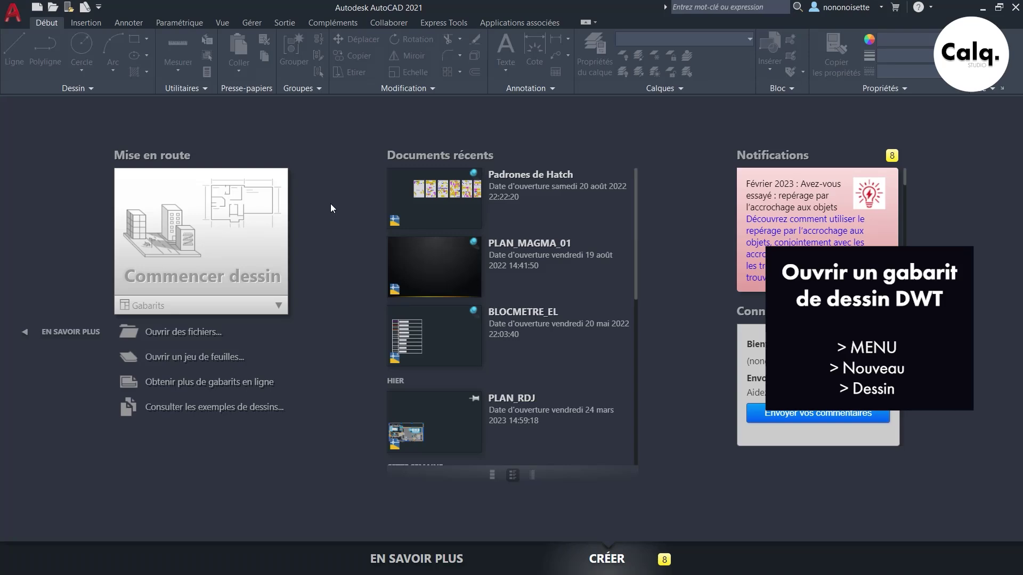
Create a new drawing, Dessin2, from the acadiso.dwt template.
click(14, 22)
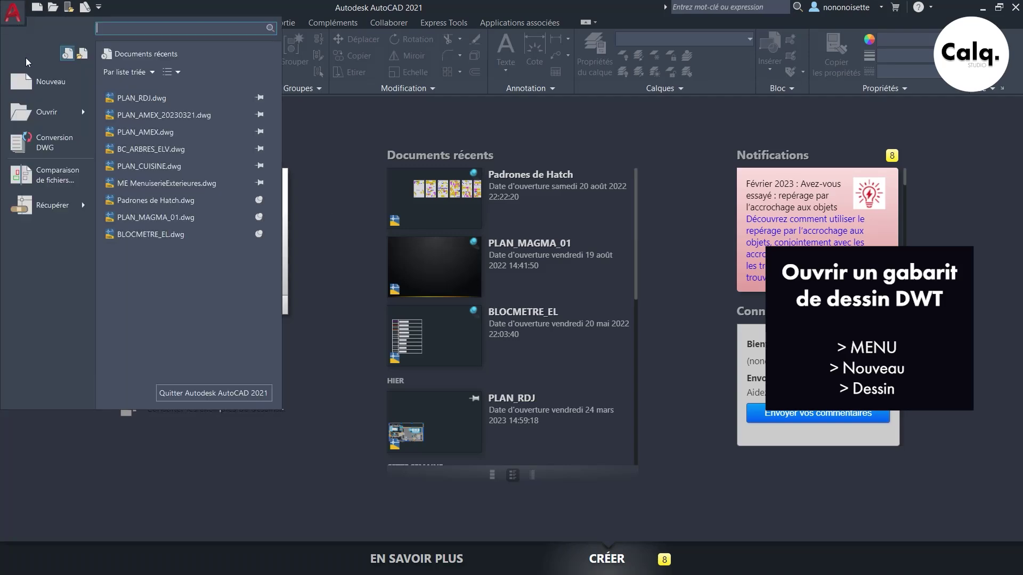
click(43, 85)
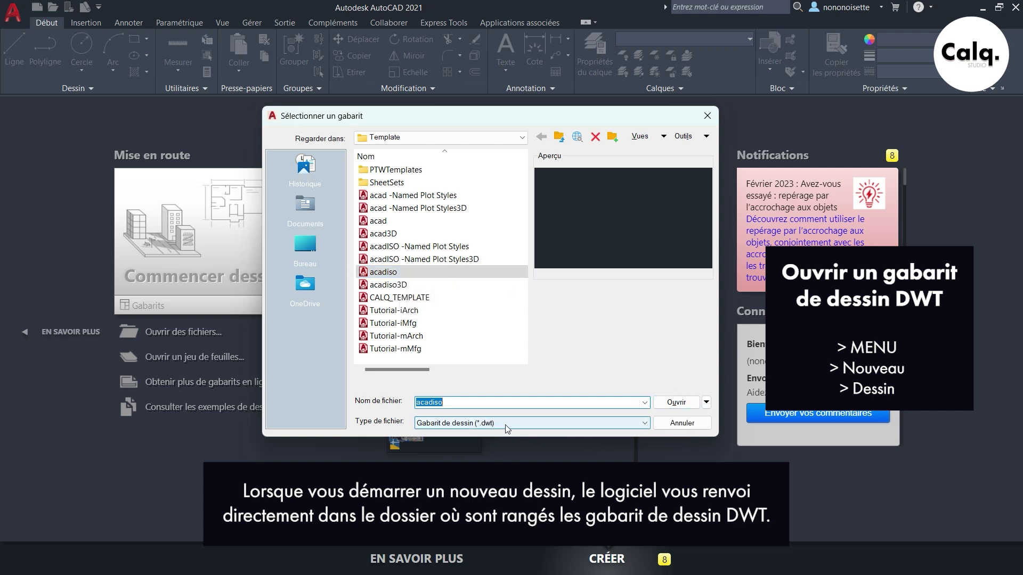
click(676, 403)
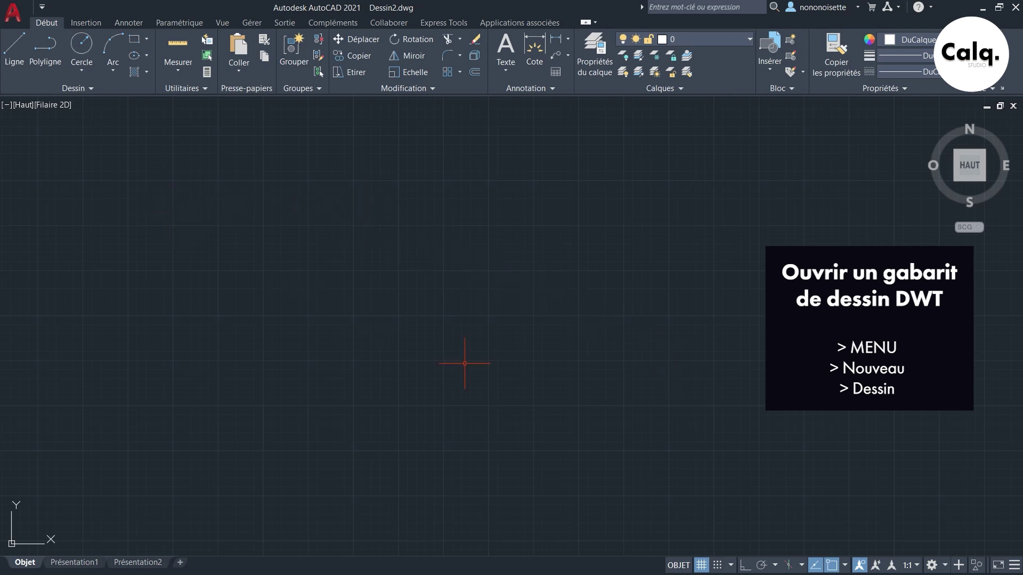
scroll(463, 354, down, 3)
scroll(371, 400, up, 3)
scroll(368, 427, up, 2)
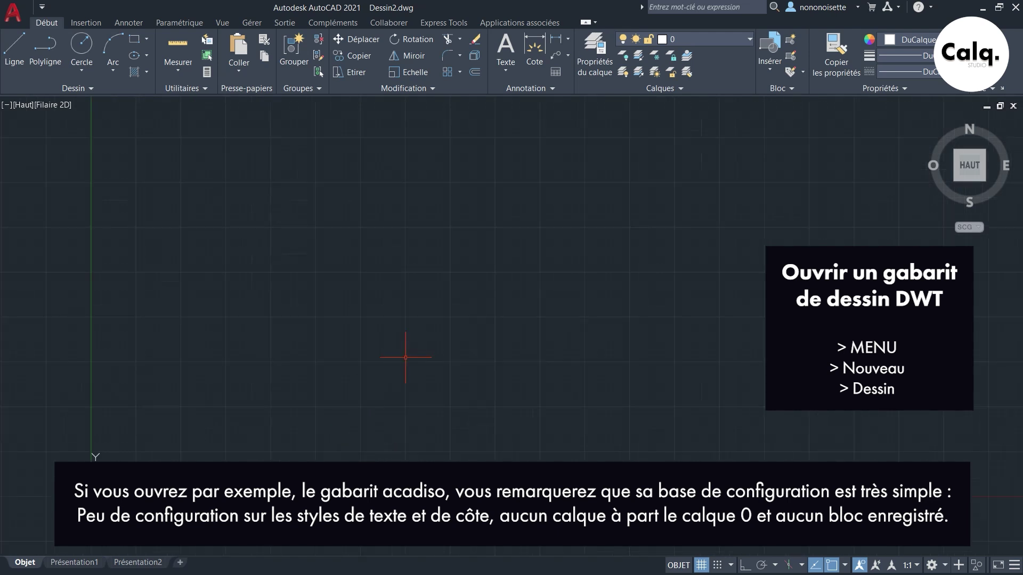
click(552, 88)
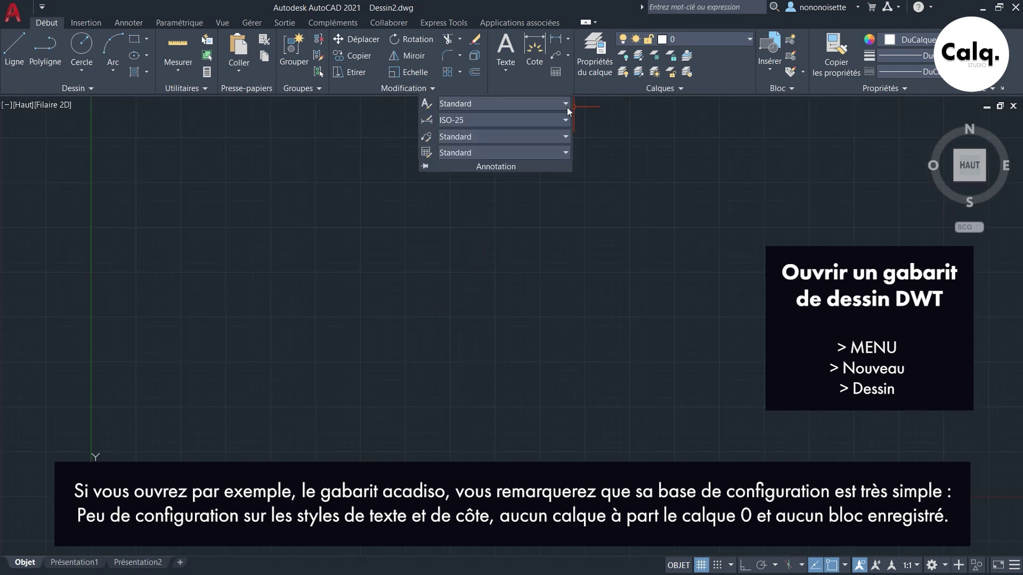
click(565, 105)
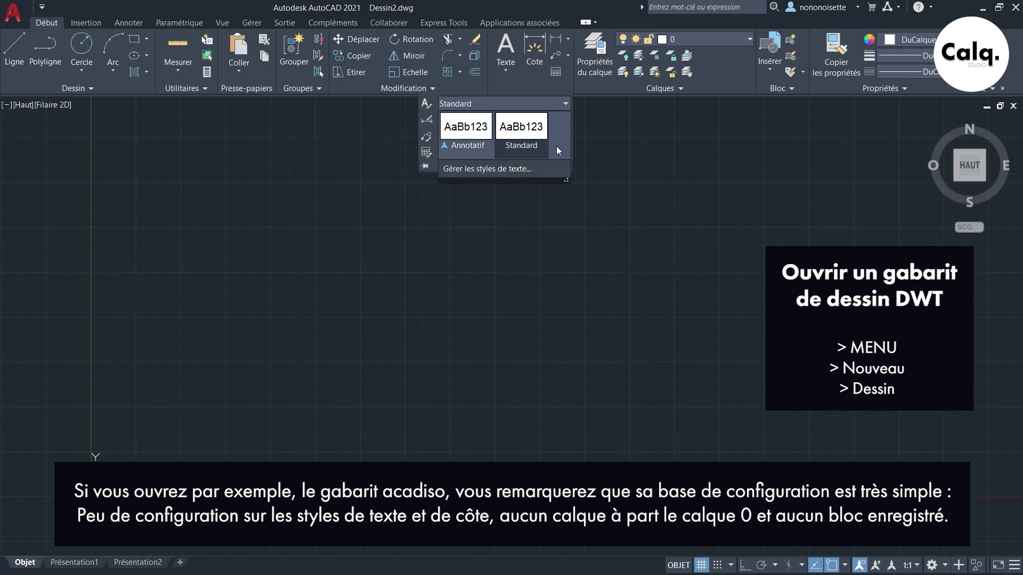
click(567, 106)
click(566, 120)
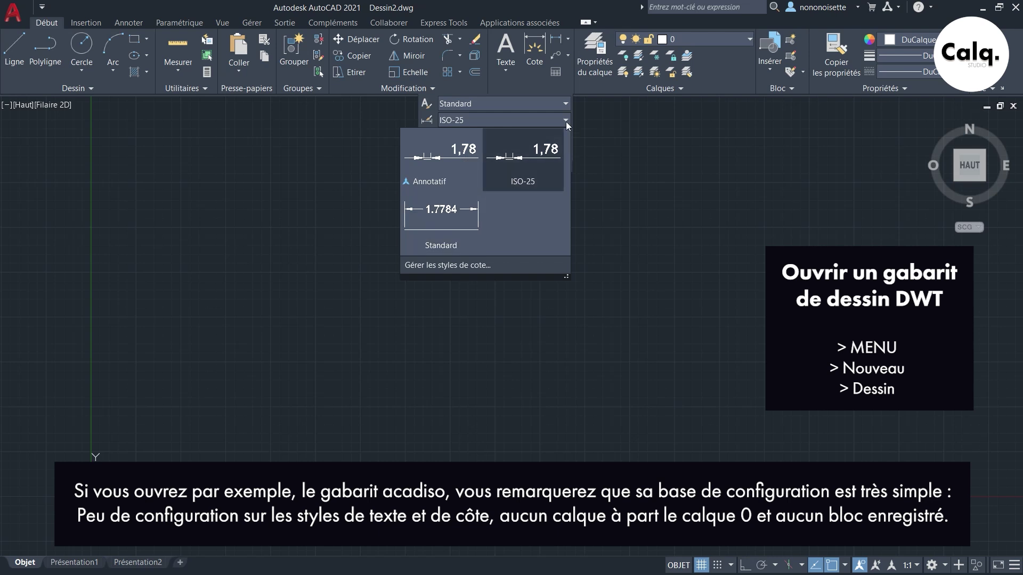
click(565, 121)
click(566, 120)
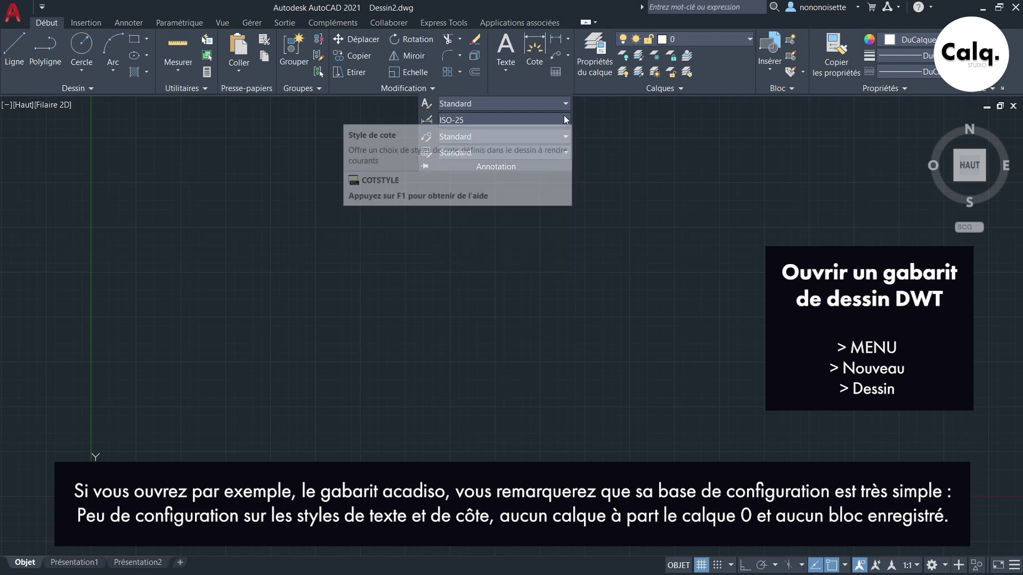
click(744, 39)
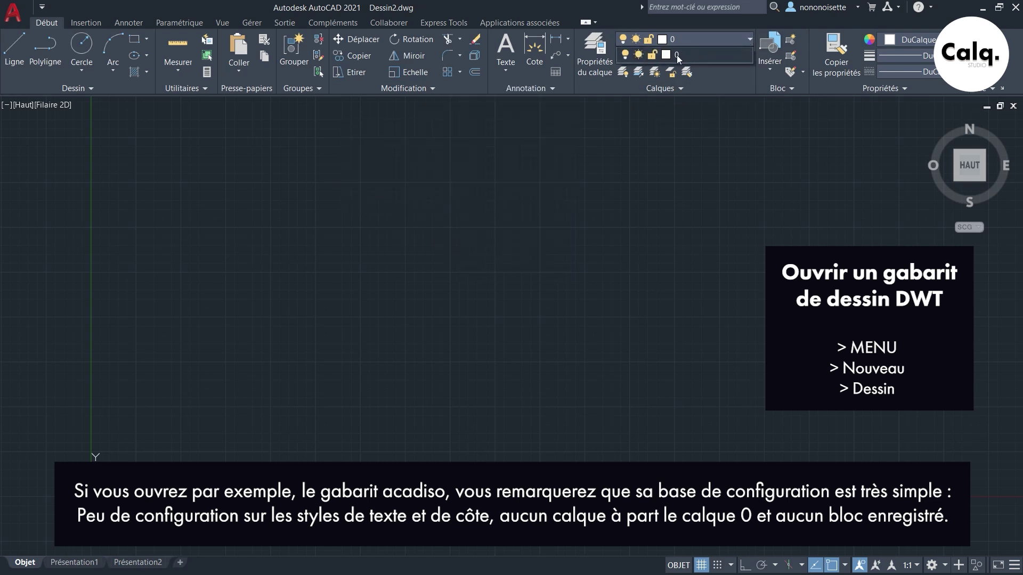
click(750, 41)
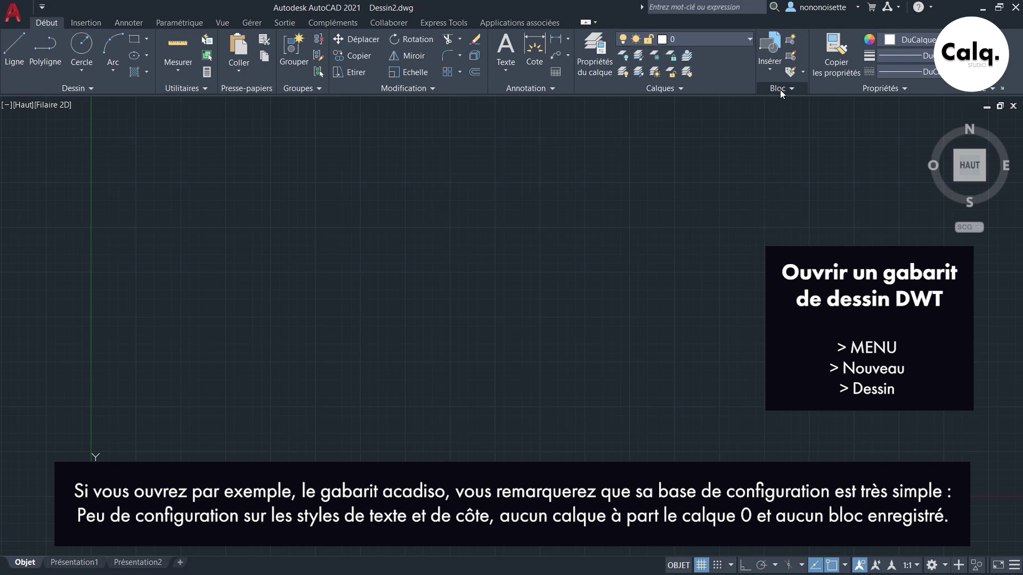
click(769, 71)
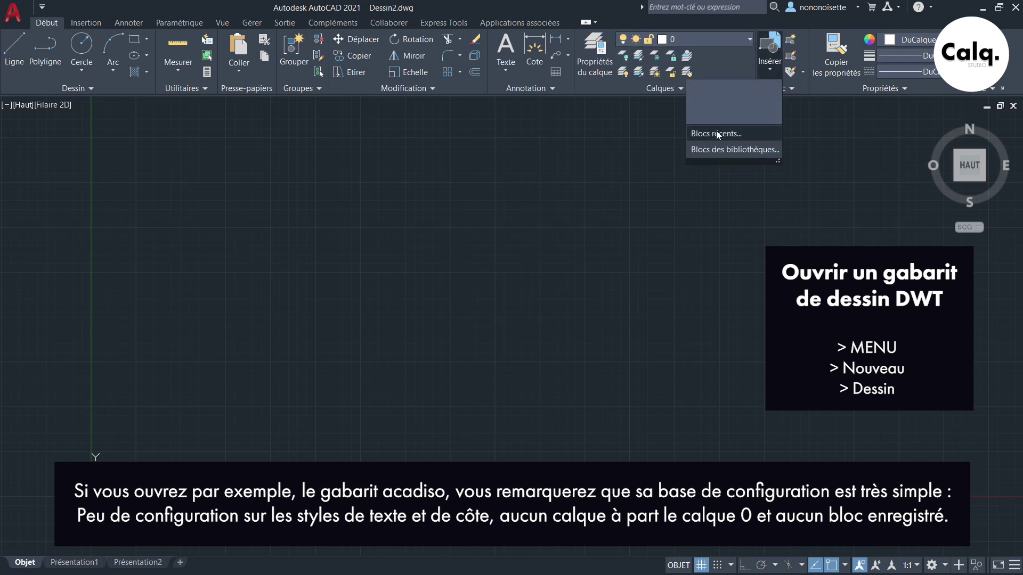
click(558, 187)
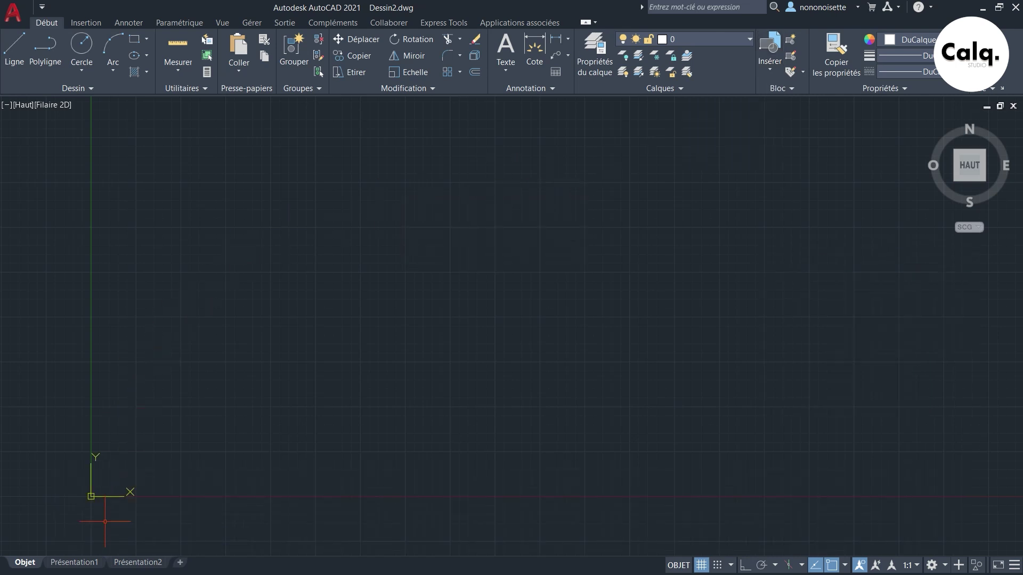
Check the Présentation1 page setup: no plotter, ISO A4 landscape, no plot style table.
click(82, 564)
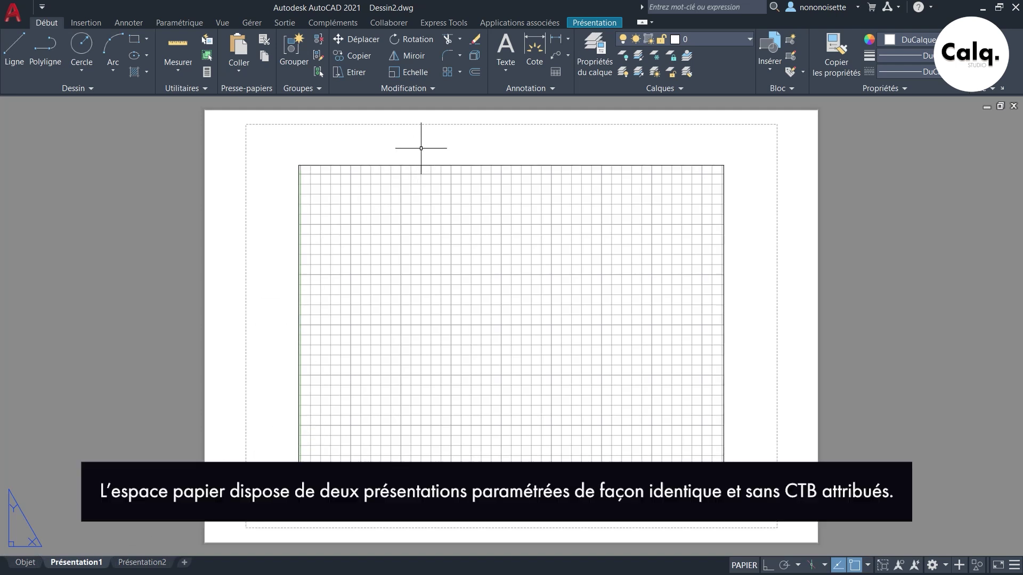
click(284, 22)
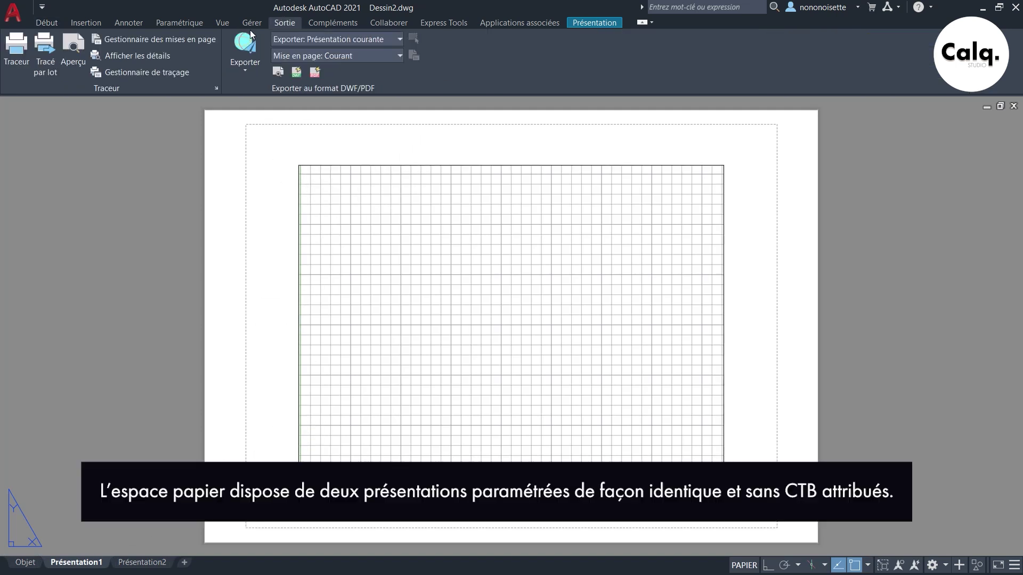
click(190, 38)
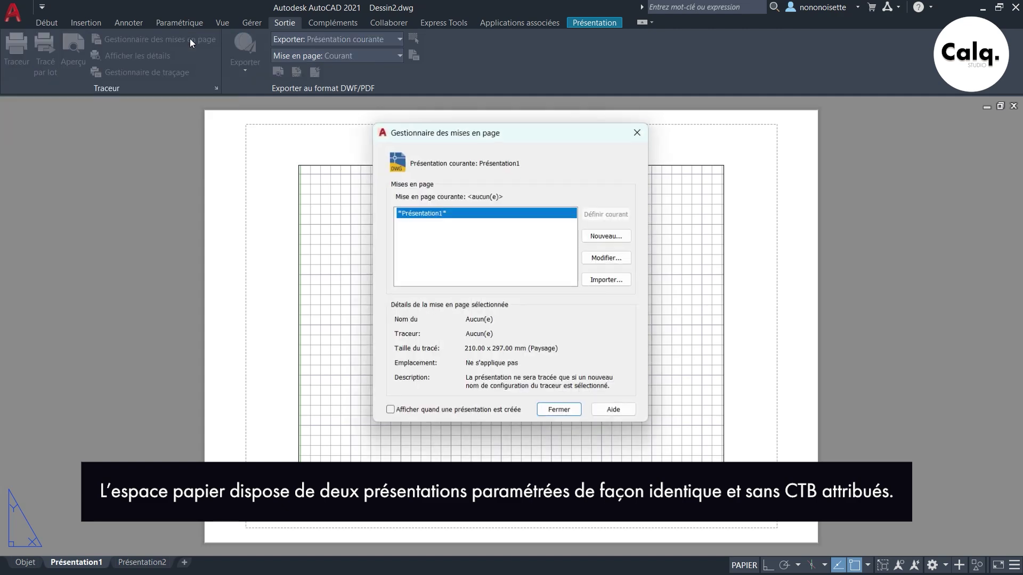
click(597, 261)
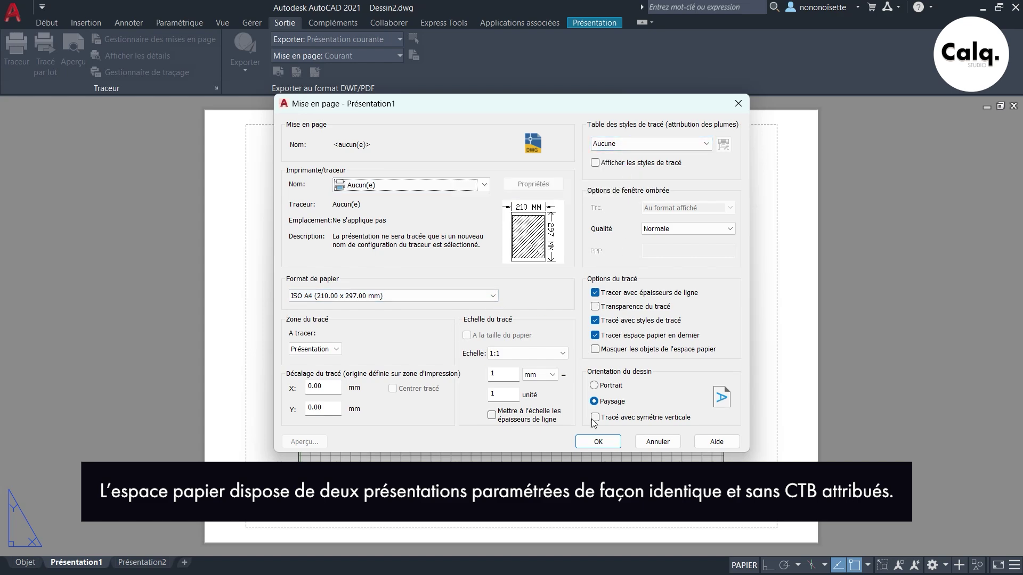
click(598, 442)
click(562, 415)
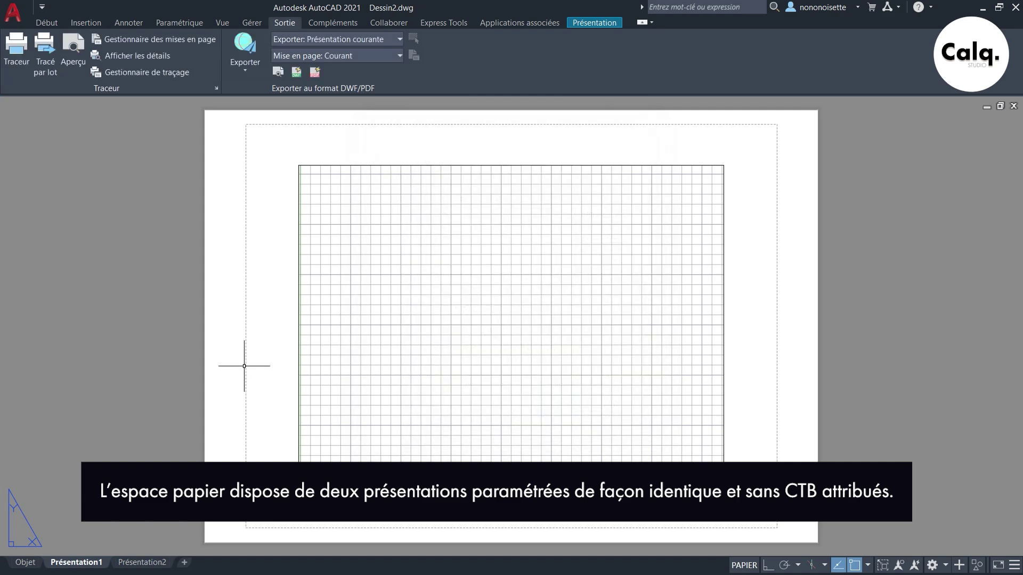
Confirm Présentation2's page setup matches Présentation1, with no plotter or plot style table.
click(142, 563)
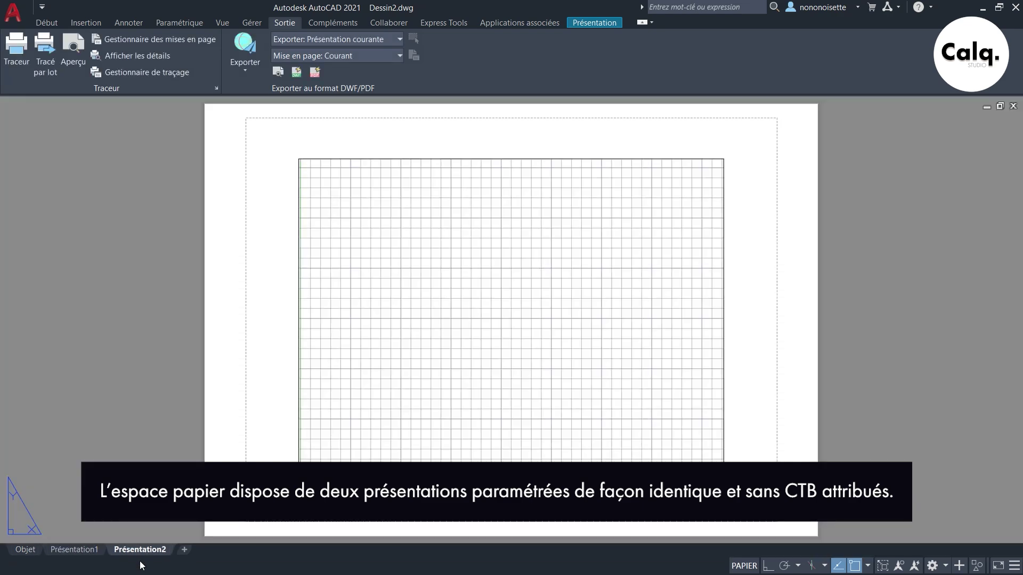
click(189, 40)
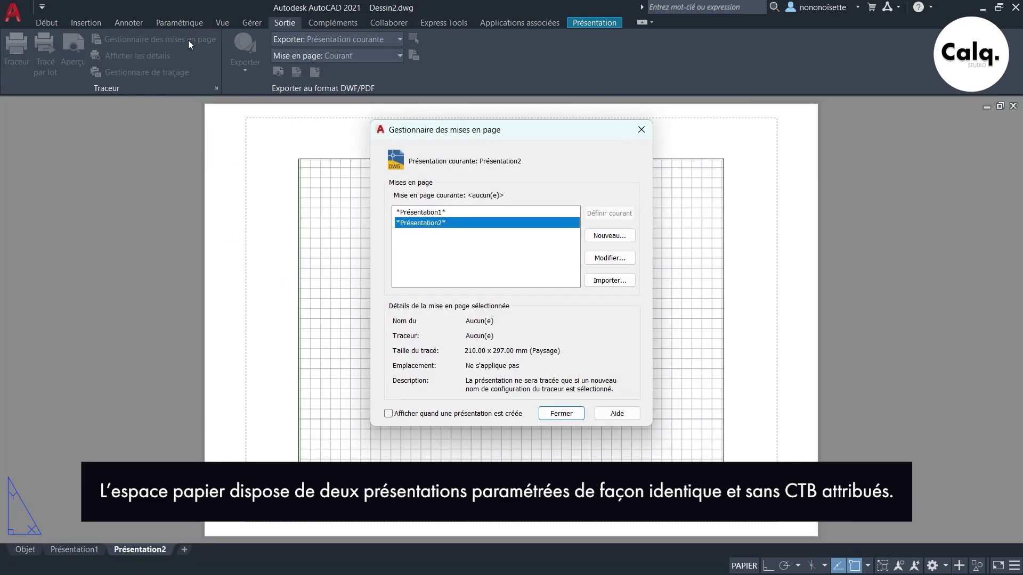
click(598, 258)
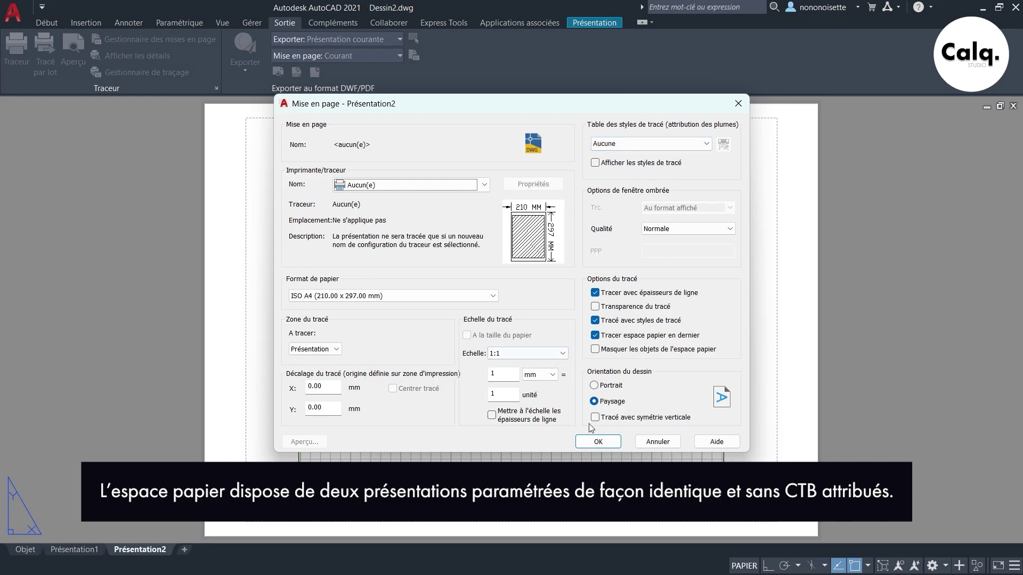
click(595, 442)
click(565, 417)
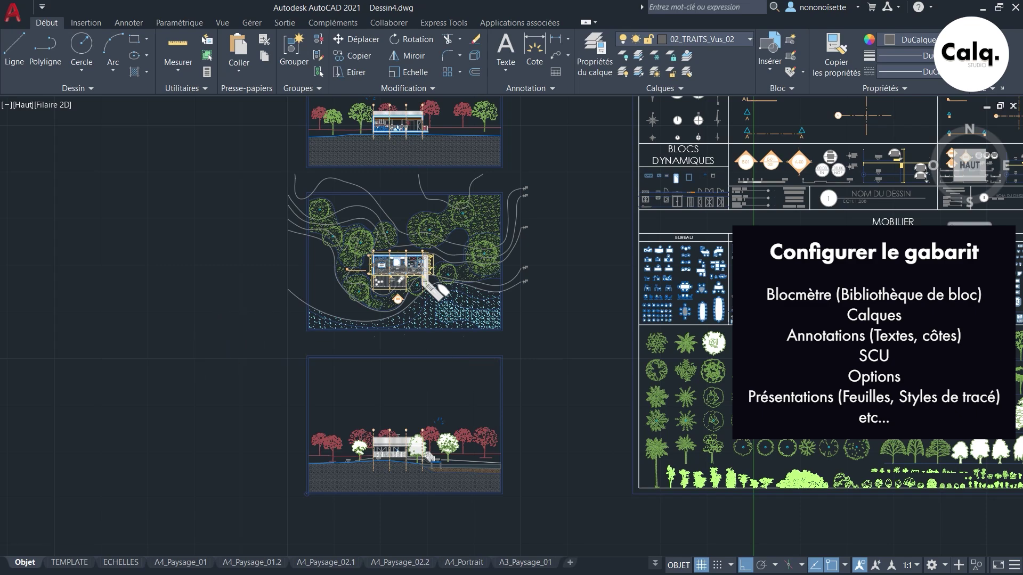
scroll(202, 357, down, 2)
scroll(673, 272, up, 5)
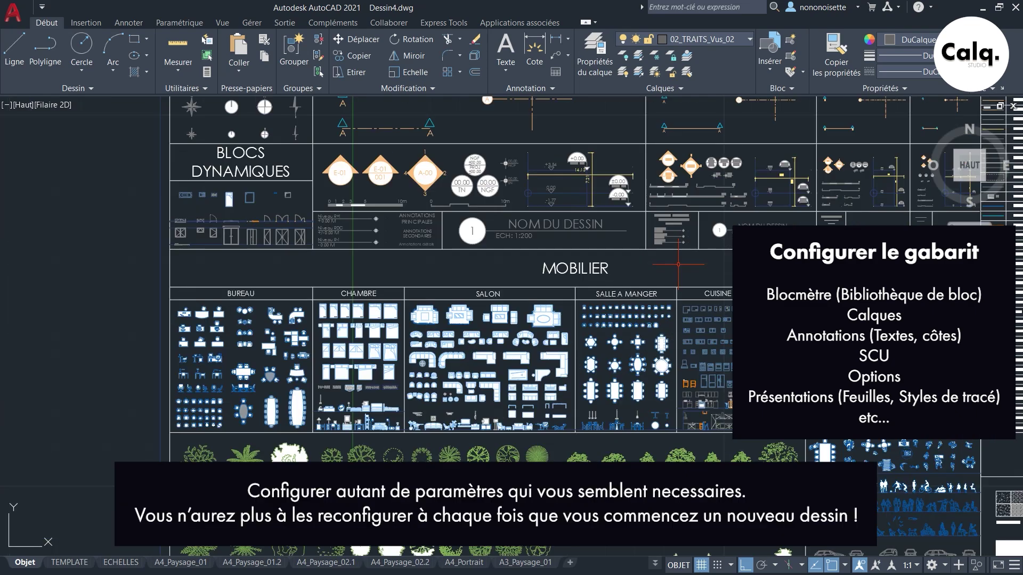
right_click(686, 273)
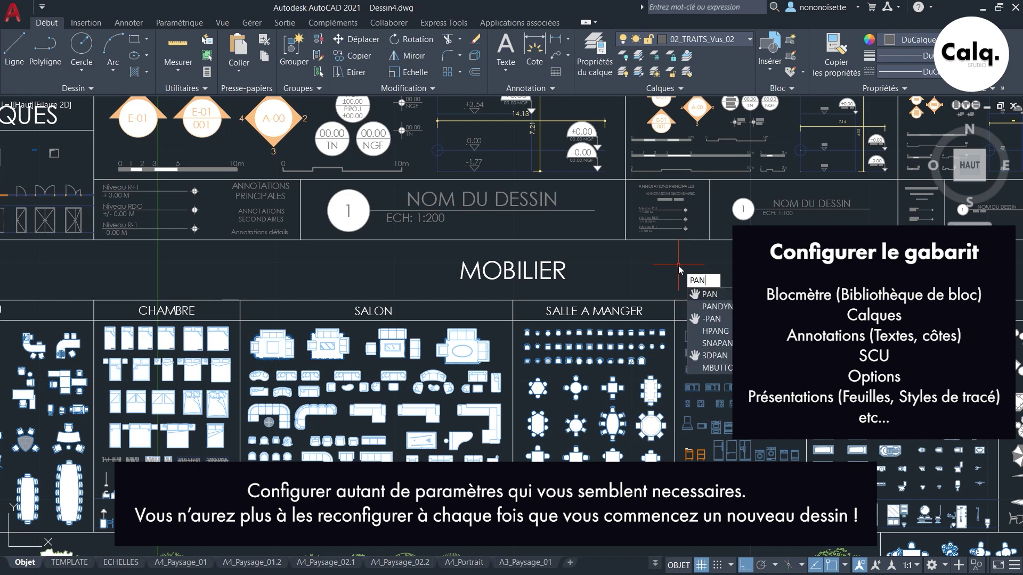
click(709, 354)
mouse_move(620, 239)
mouse_down()
mouse_move(599, 318)
mouse_move(656, 512)
mouse_move(647, 495)
mouse_move(643, 503)
mouse_up()
drag(906, 315, 730, 362)
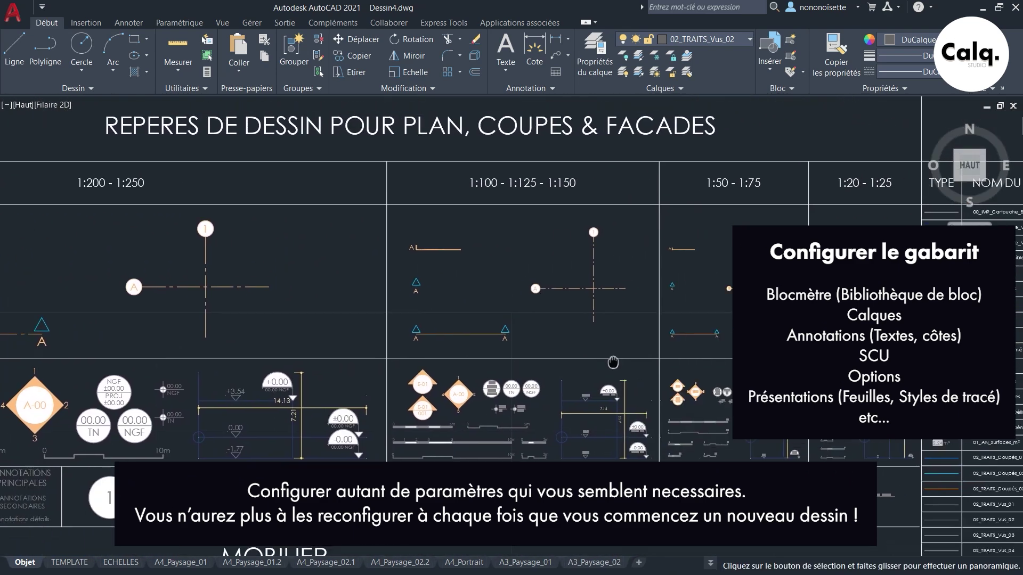
drag(916, 362, 650, 359)
mouse_move(629, 533)
mouse_down()
mouse_move(601, 291)
mouse_move(624, 5)
mouse_up()
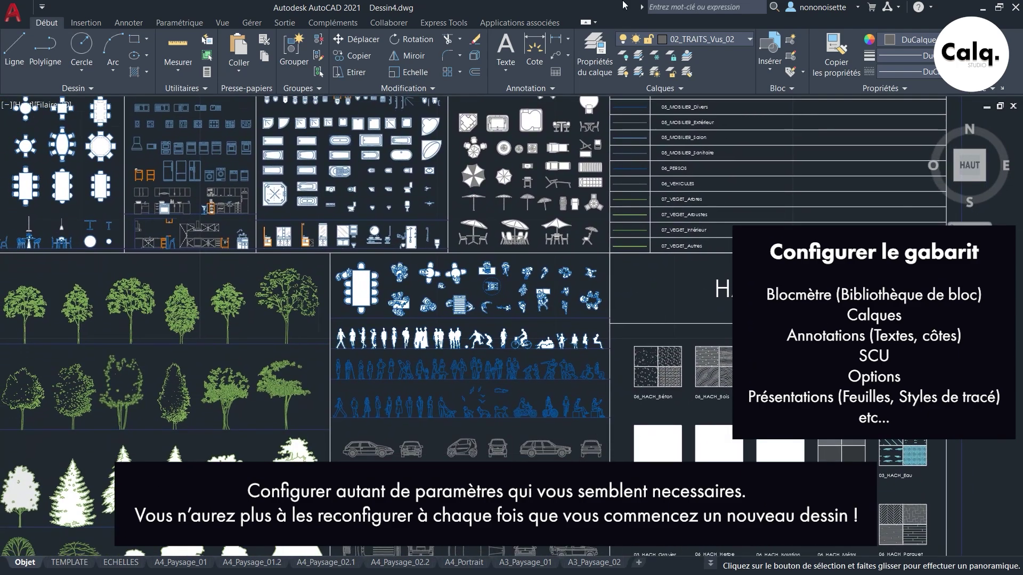
mouse_move(661, 310)
mouse_down()
mouse_move(665, 210)
mouse_move(756, 249)
mouse_move(768, 180)
mouse_move(852, 163)
mouse_up()
mouse_move(357, 225)
mouse_down()
mouse_move(479, 229)
mouse_move(479, 245)
mouse_up()
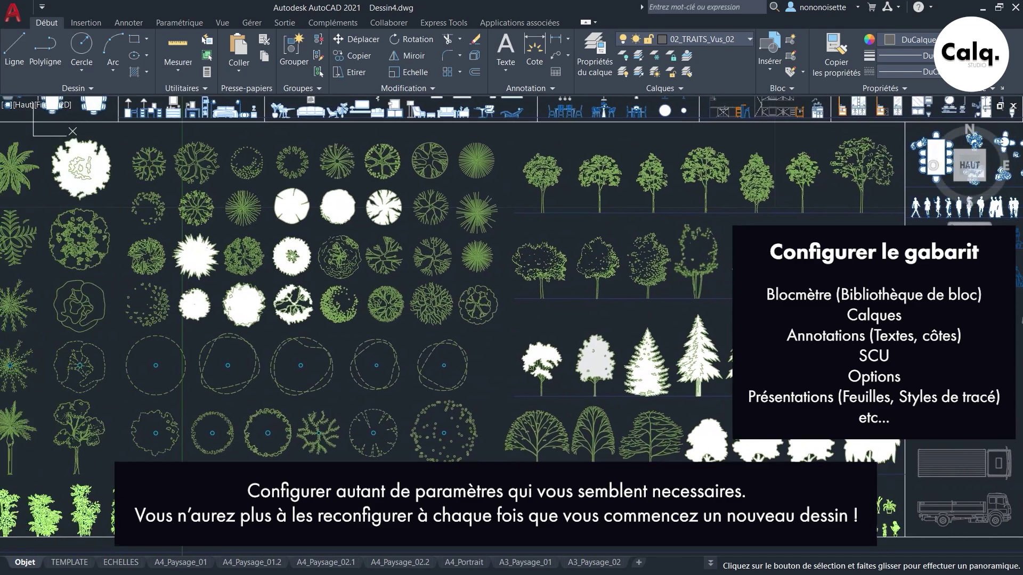
mouse_move(341, 250)
mouse_down()
mouse_move(479, 261)
mouse_move(405, 333)
mouse_move(405, 312)
mouse_up()
drag(341, 229, 410, 296)
mouse_move(421, 168)
mouse_down()
mouse_move(409, 339)
mouse_move(411, 276)
mouse_up()
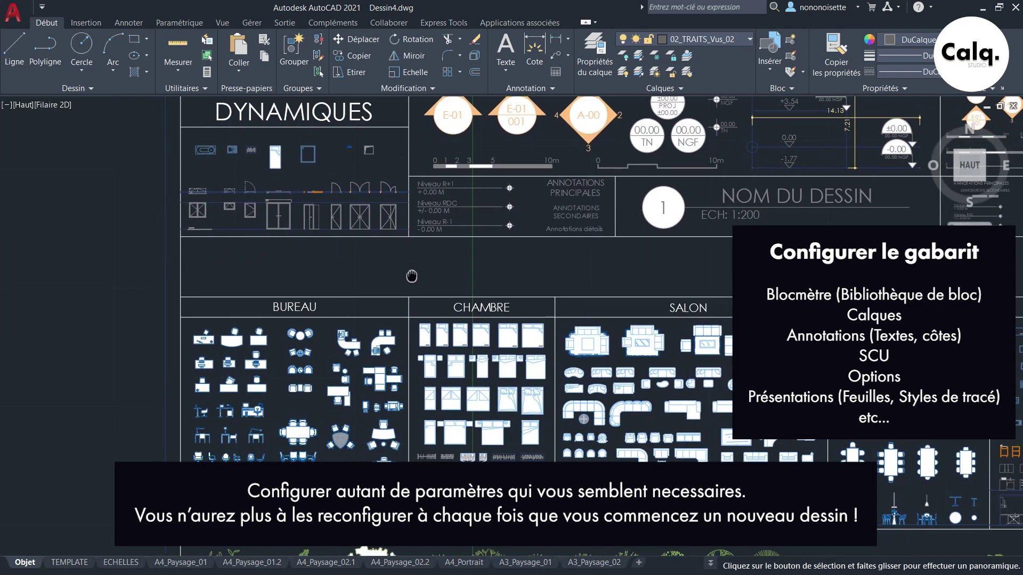
key(Escape)
scroll(510, 287, down, 3)
scroll(510, 287, down, 3)
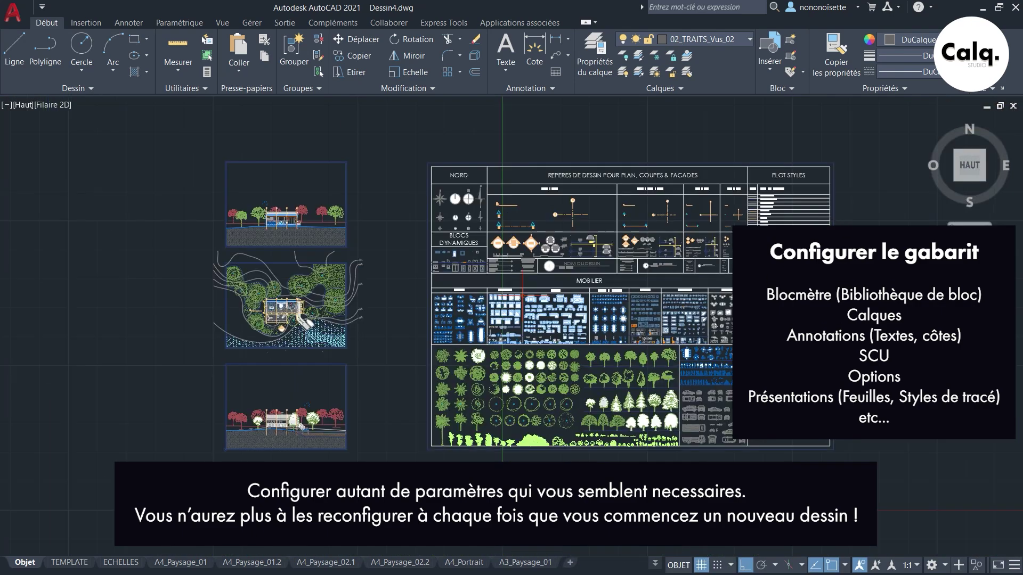
click(551, 86)
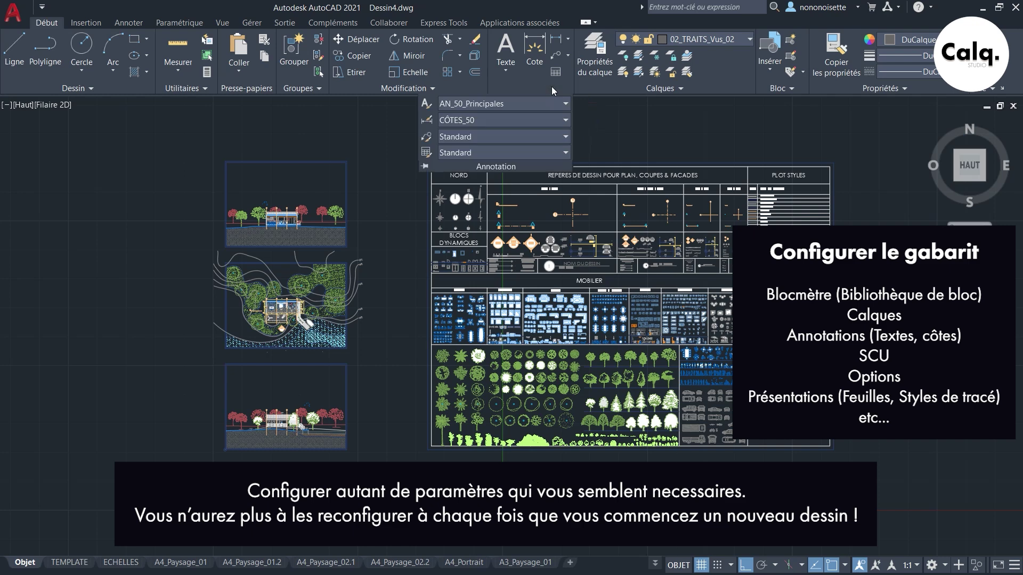
click(555, 104)
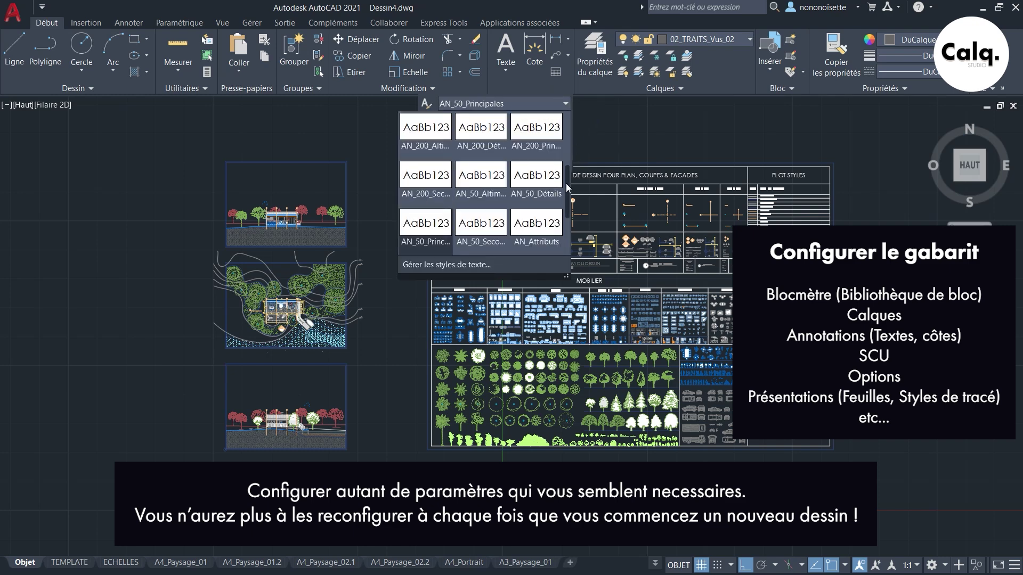
scroll(570, 144, down, 3)
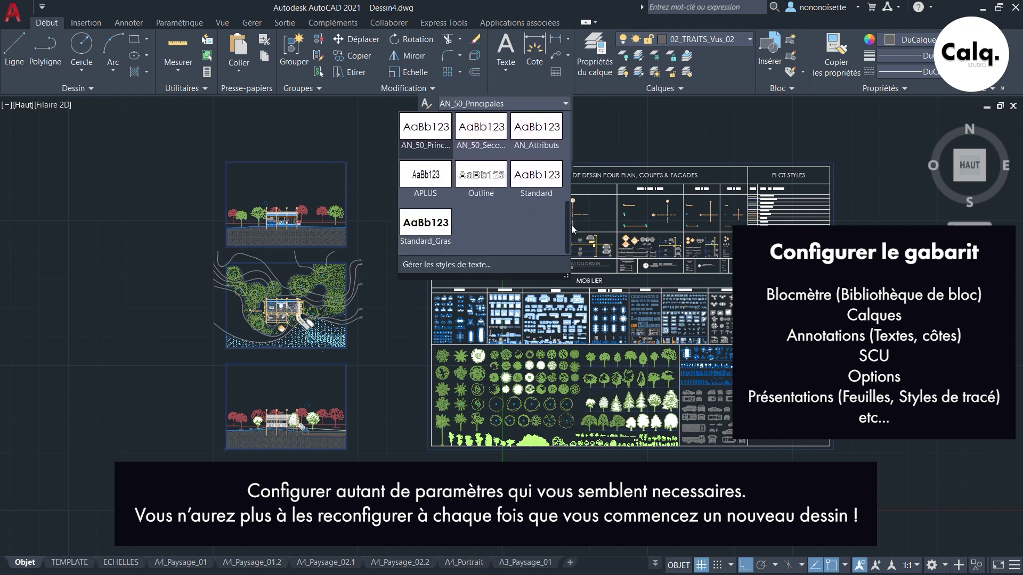
scroll(574, 159, up, 2)
click(579, 126)
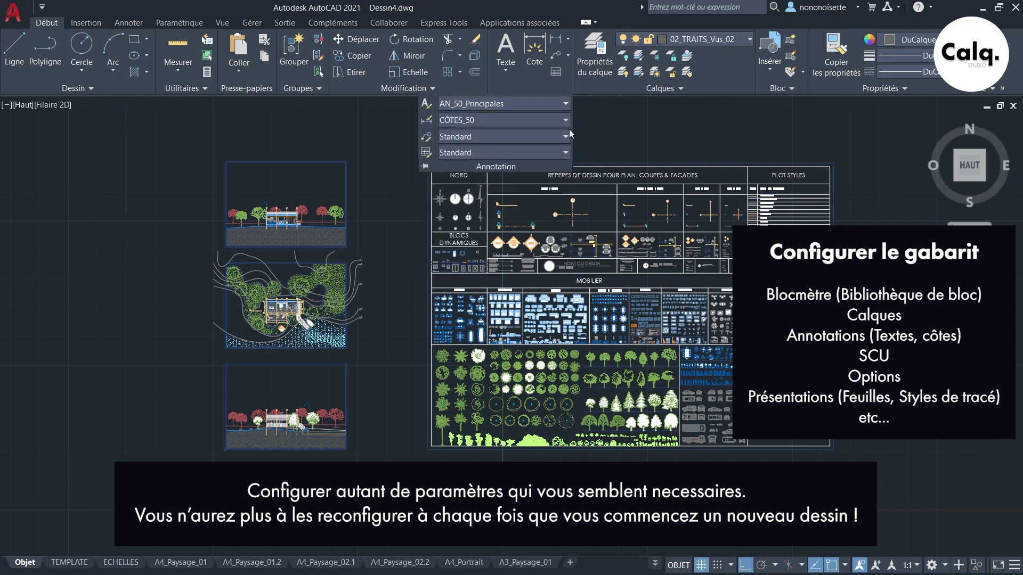
click(566, 121)
drag(566, 151, 574, 214)
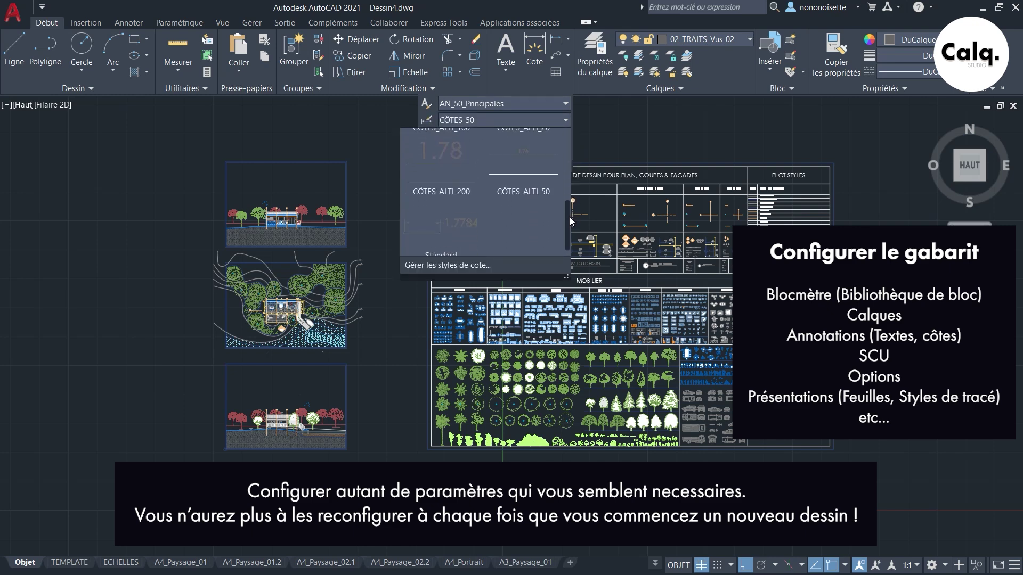
scroll(574, 214, up, 3)
click(565, 120)
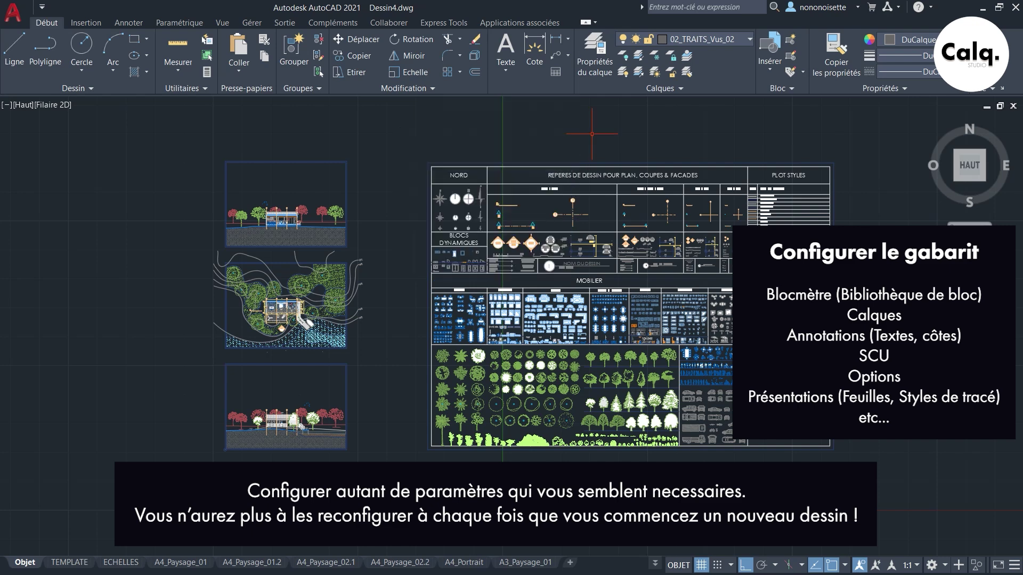
click(750, 40)
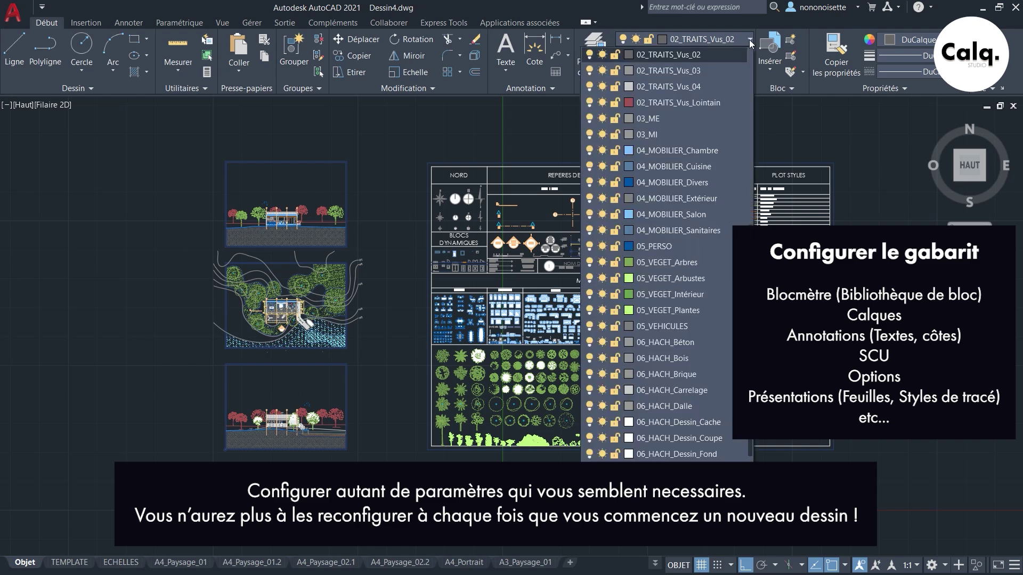
mouse_move(749, 243)
mouse_down()
mouse_move(752, 101)
mouse_move(749, 319)
mouse_up()
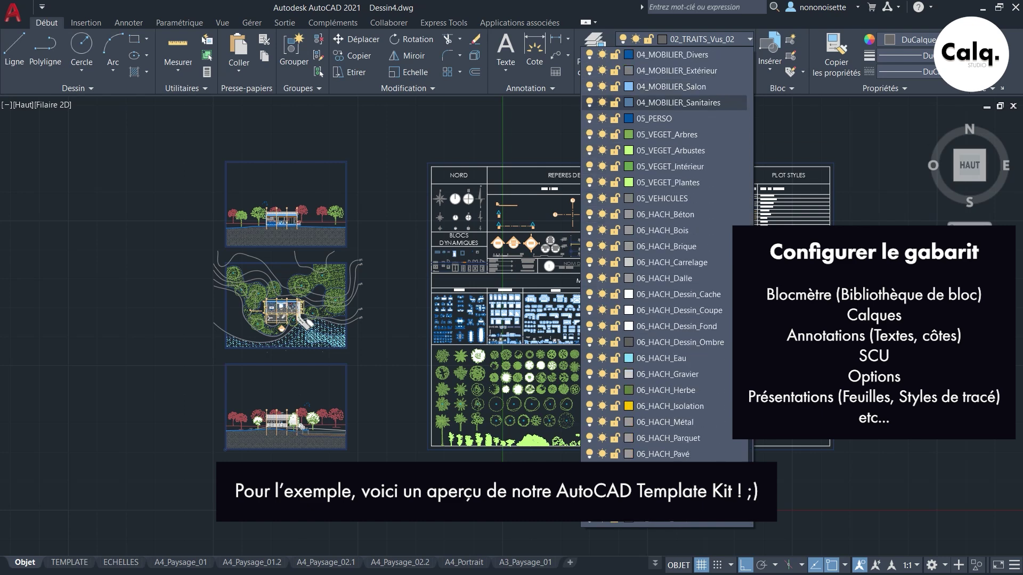
click(382, 226)
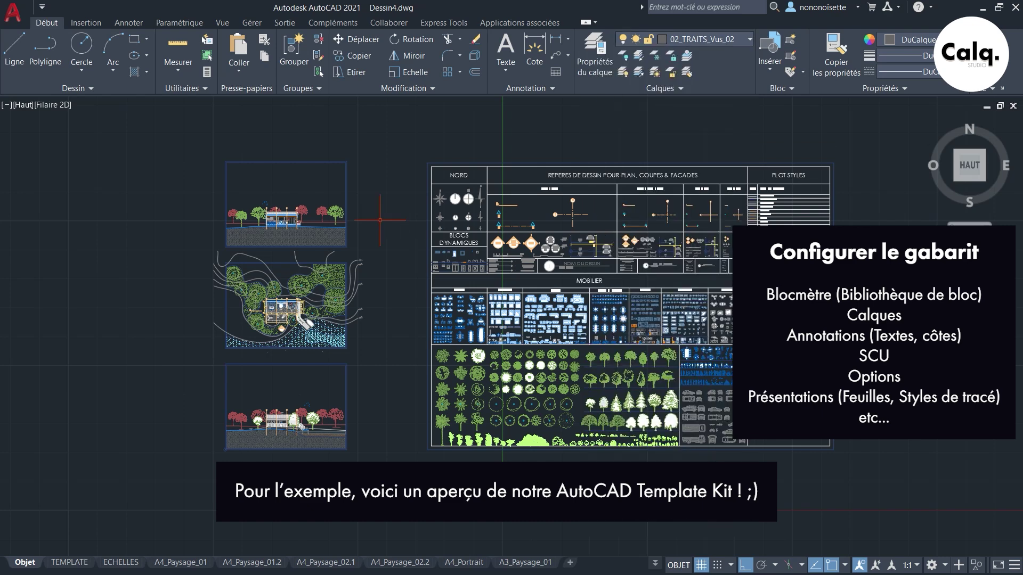
click(9, 17)
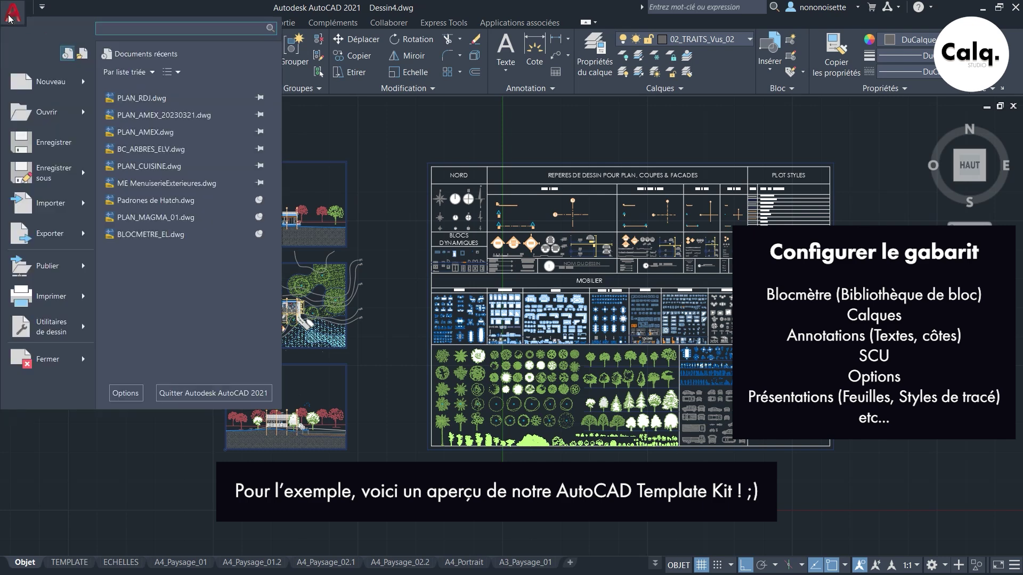
click(126, 393)
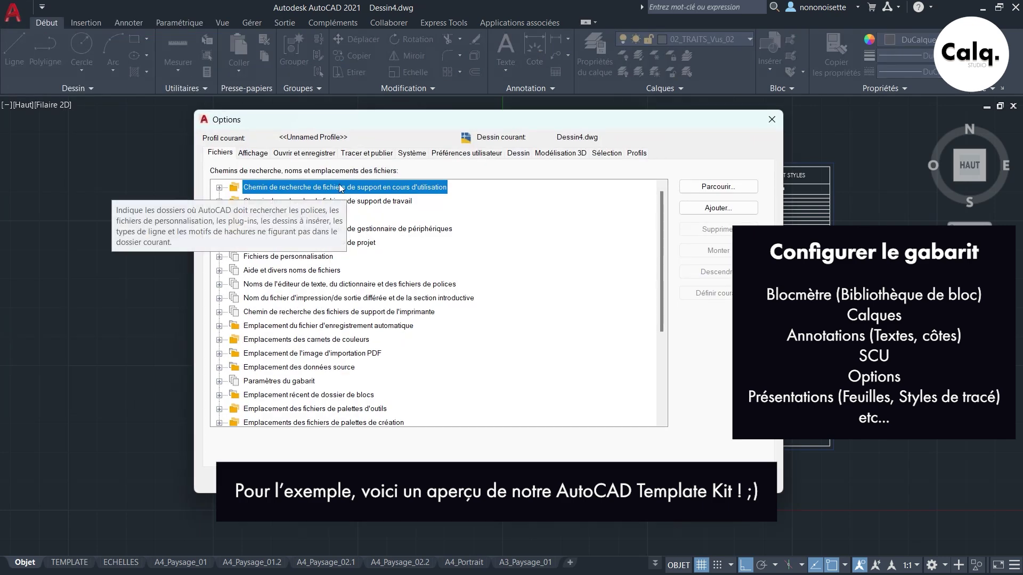
click(255, 154)
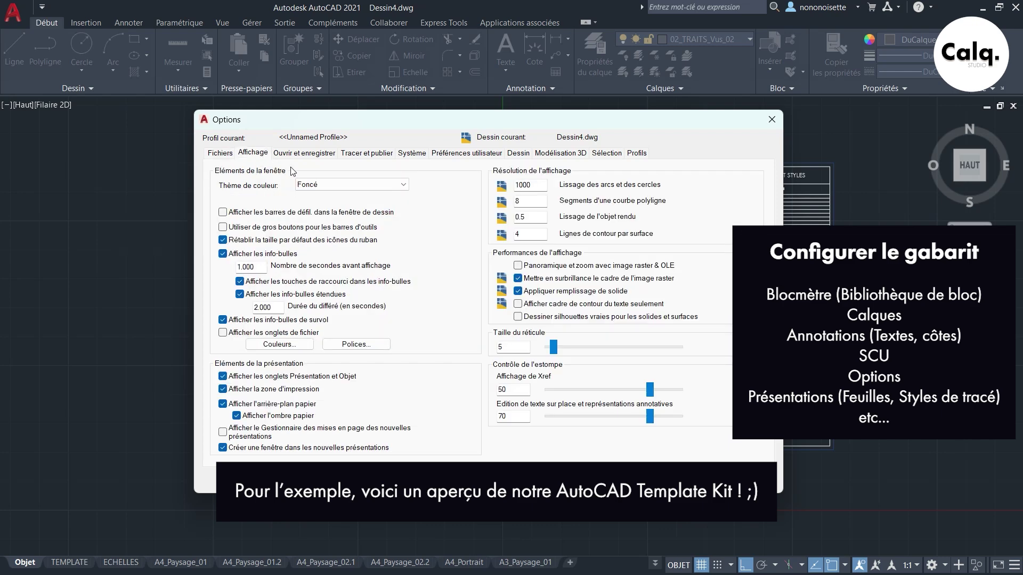
click(318, 159)
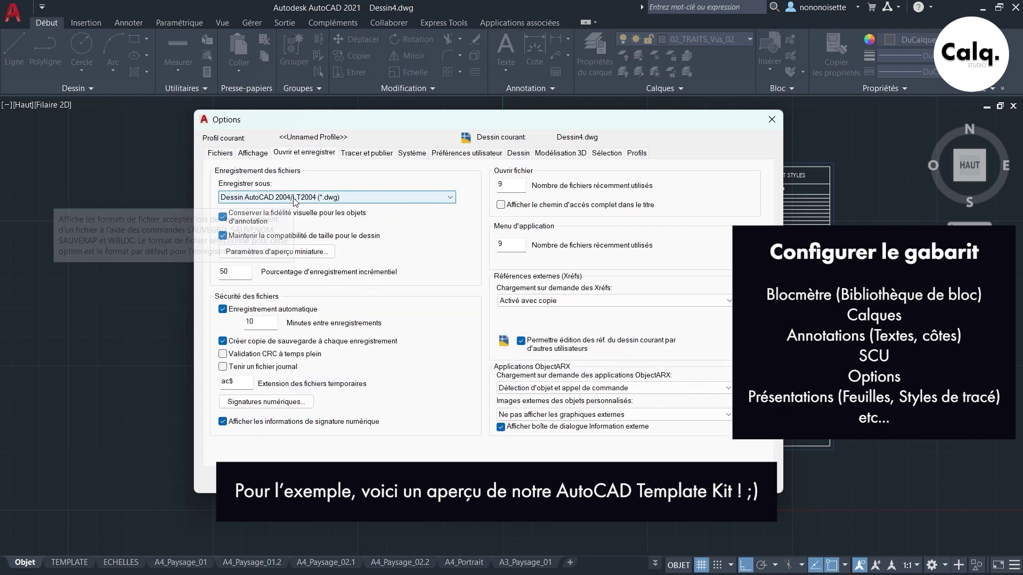
click(375, 156)
click(413, 154)
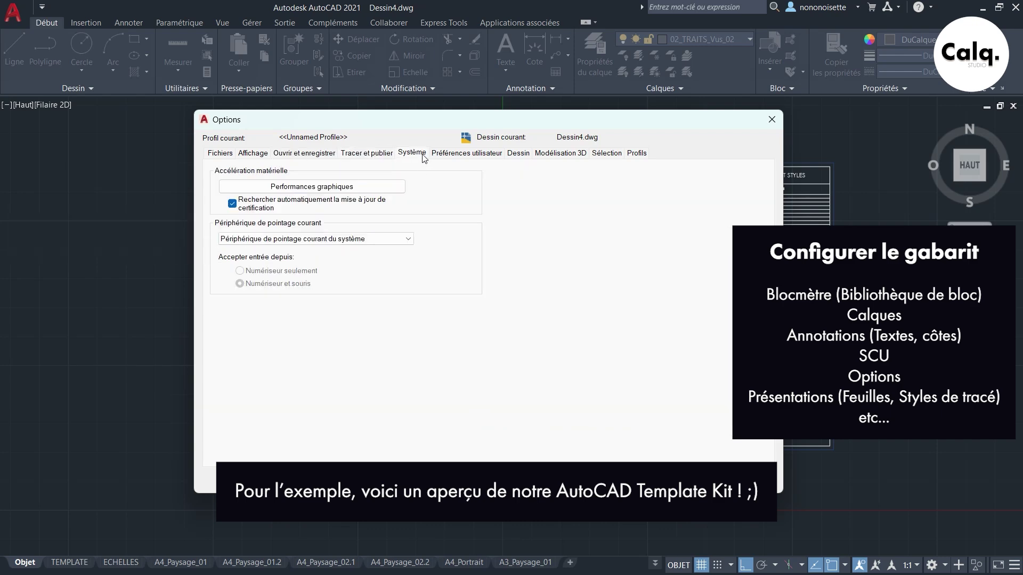
click(518, 154)
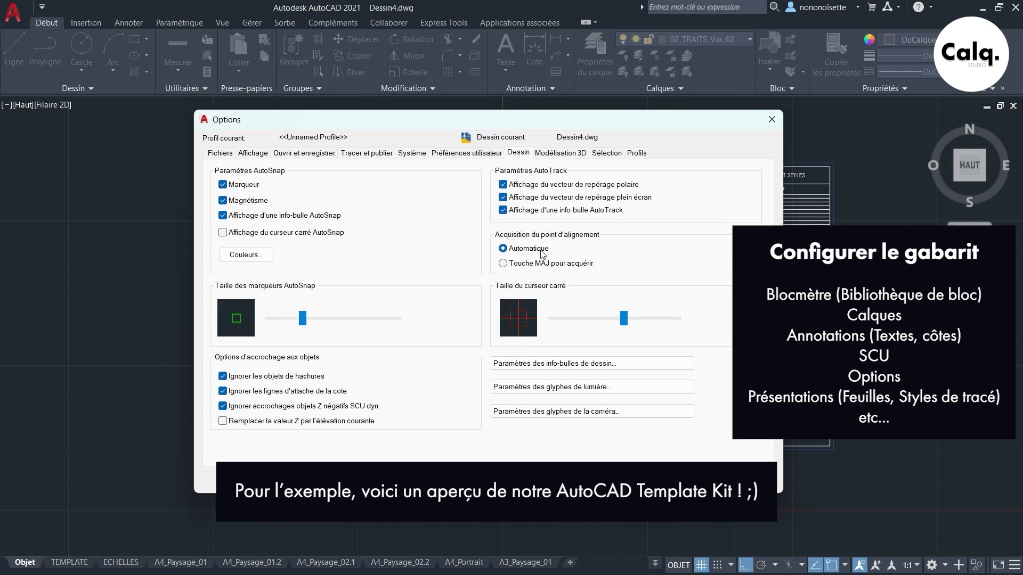
click(637, 154)
click(607, 154)
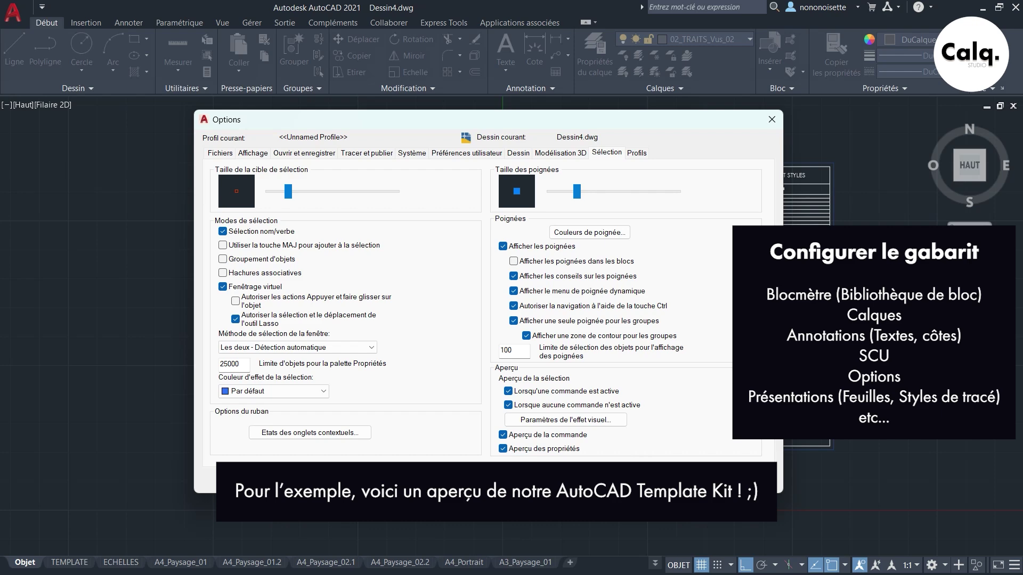
key(Return)
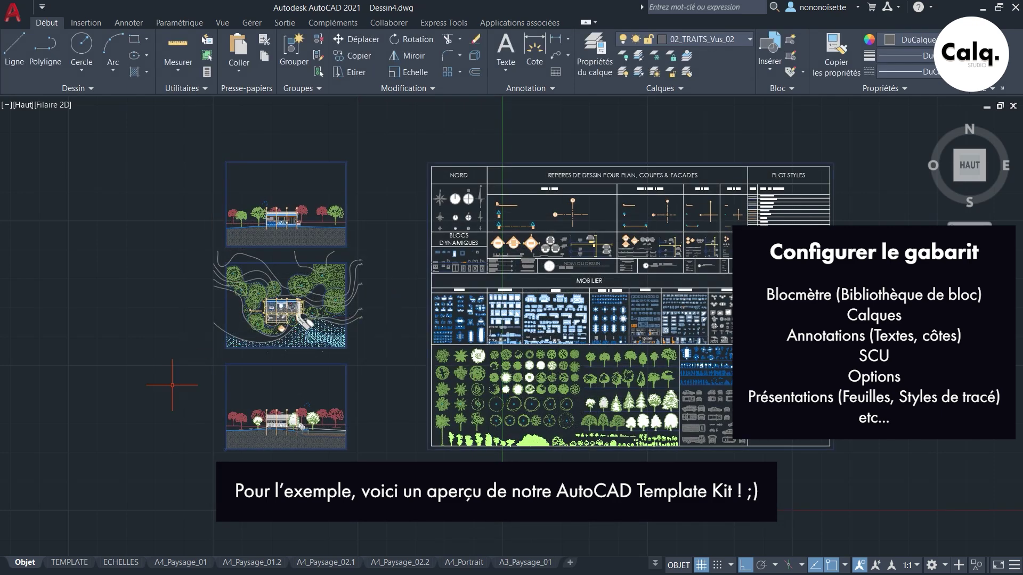
mouse_move(120, 563)
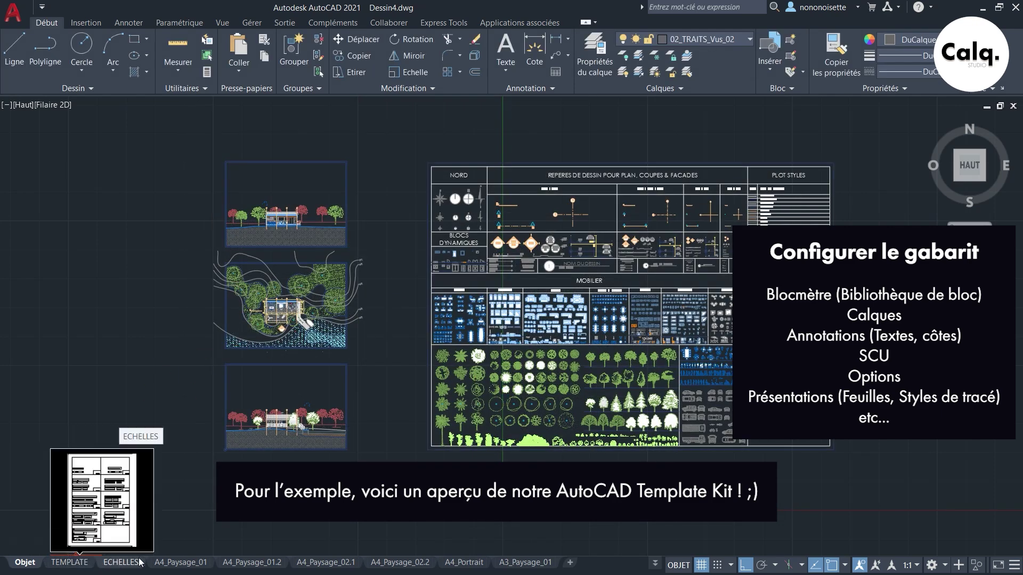
click(656, 564)
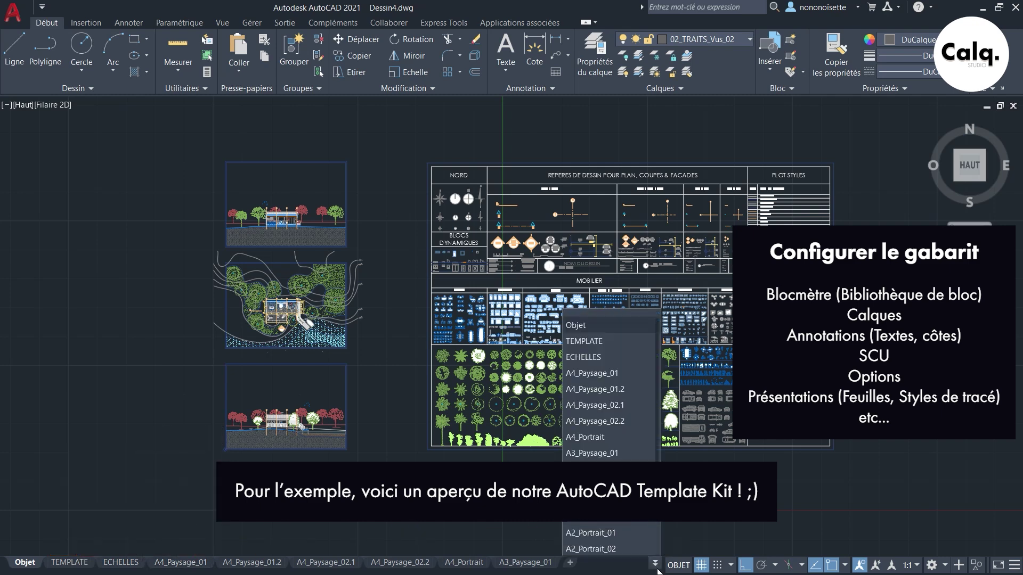
mouse_move(658, 369)
mouse_down()
mouse_move(658, 406)
mouse_move(657, 358)
mouse_up()
mouse_move(251, 563)
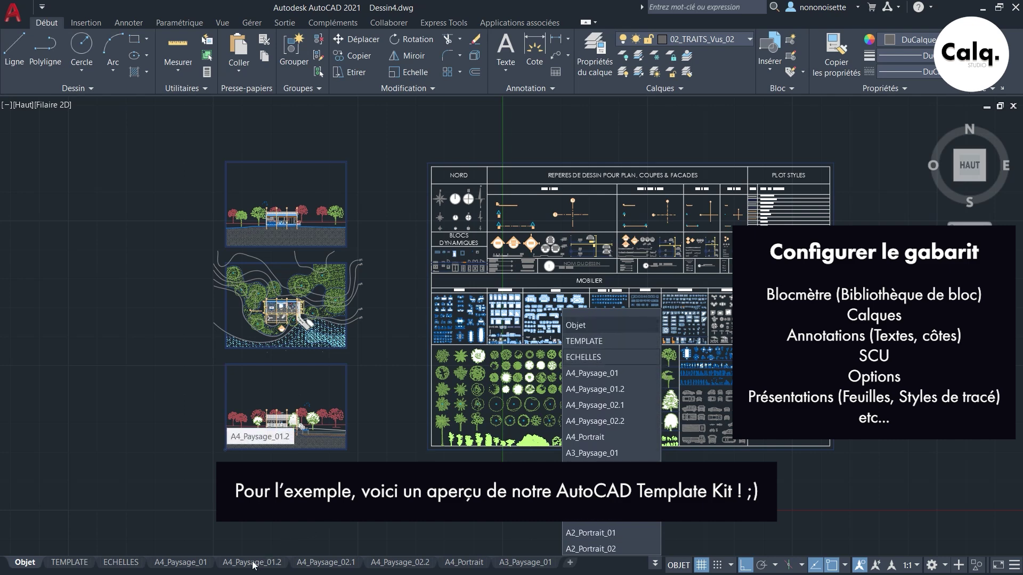
click(259, 565)
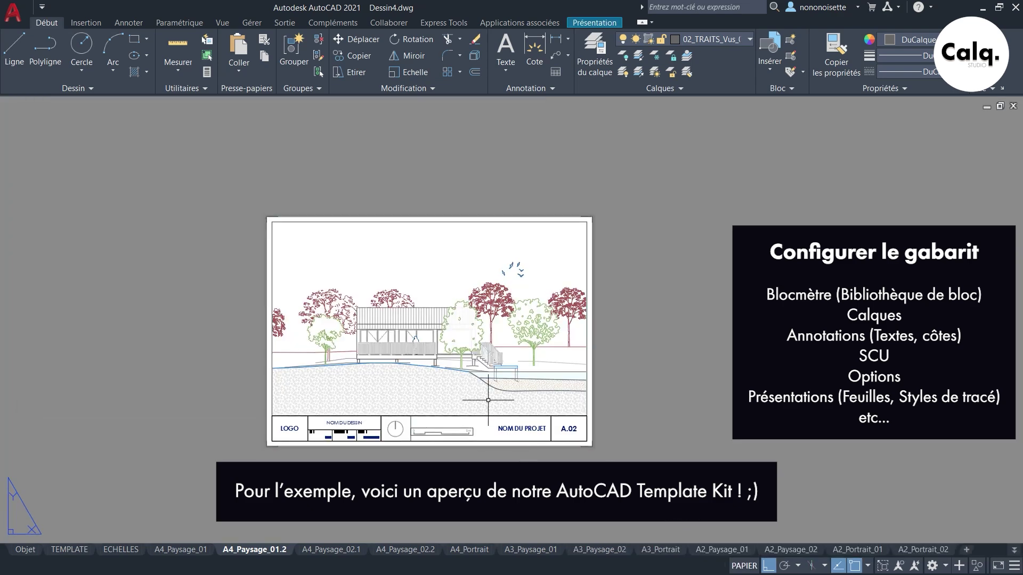
click(174, 553)
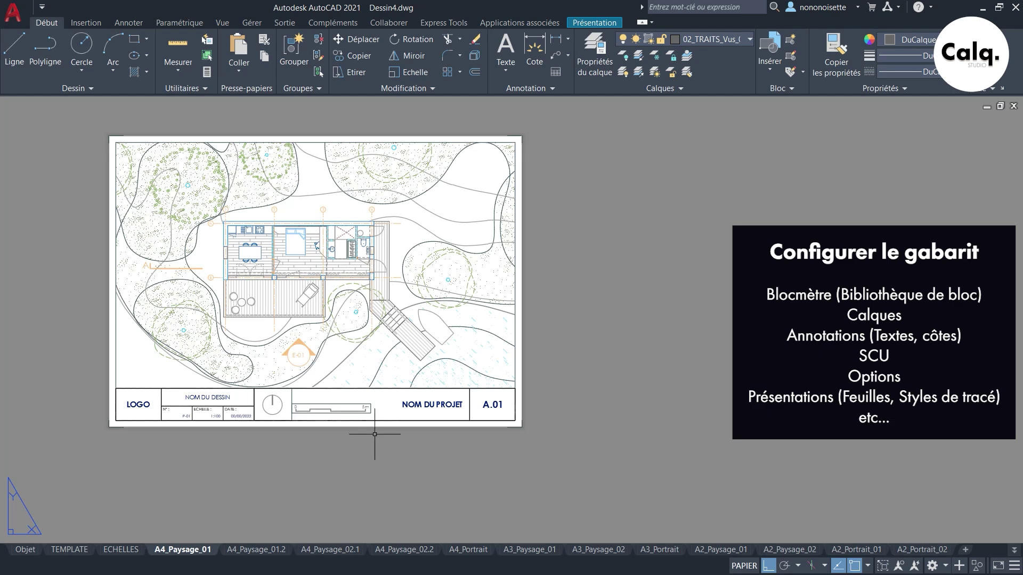
scroll(396, 288, down, 2)
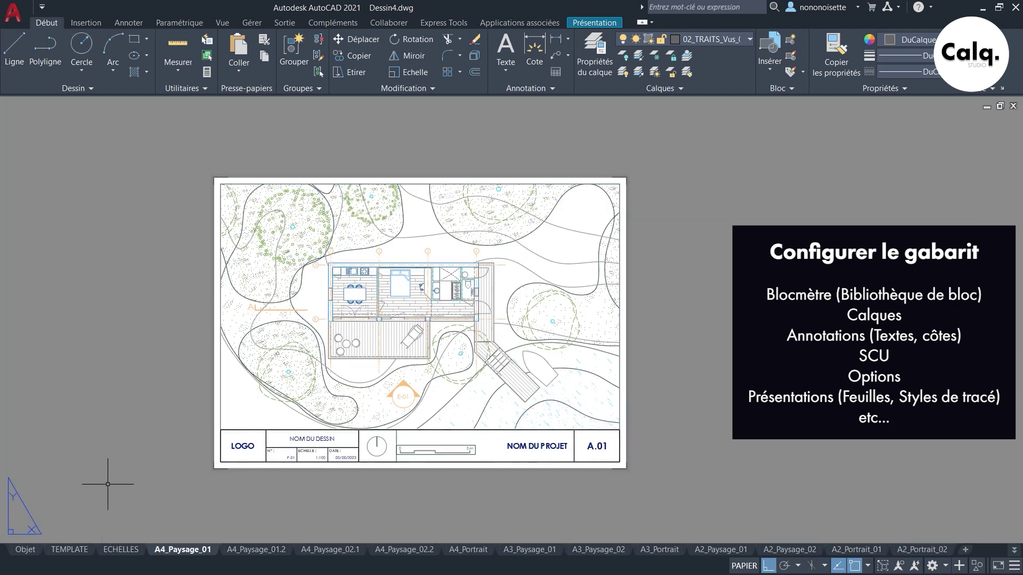
click(25, 550)
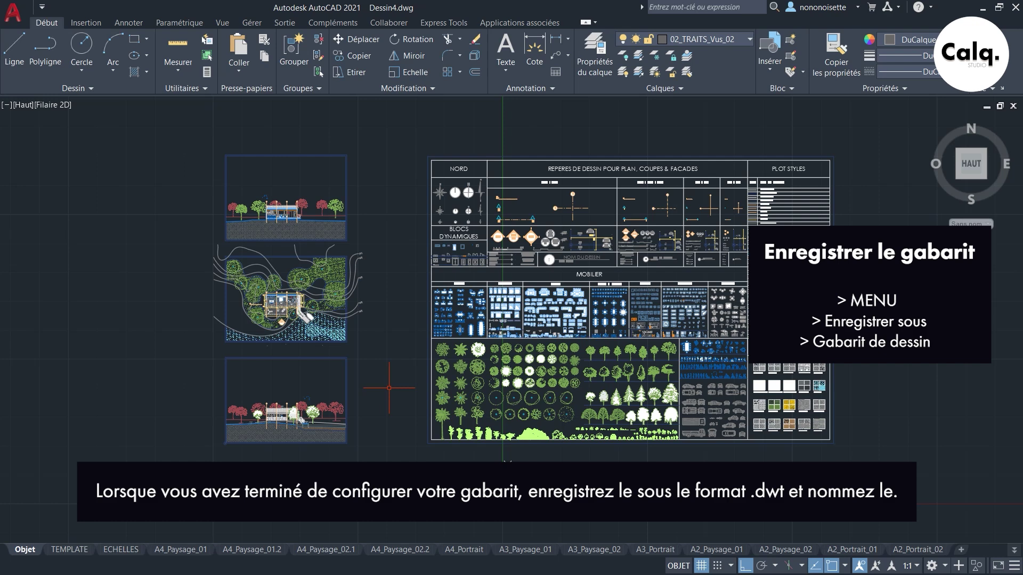
Prepare a save as a .dwt drawing template named CALQ_TEMPLATE in the Template folder.
click(18, 18)
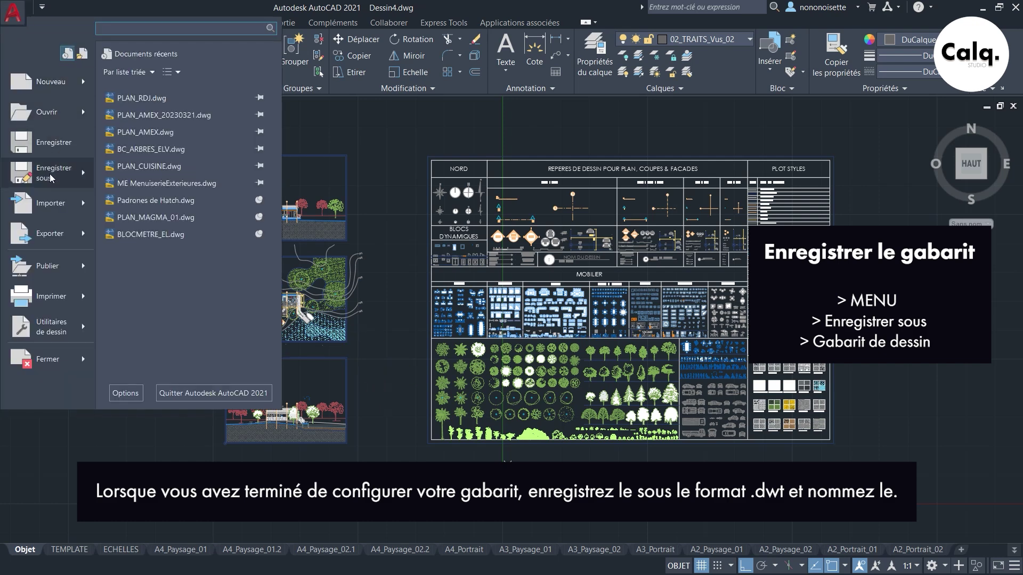
mouse_move(48, 172)
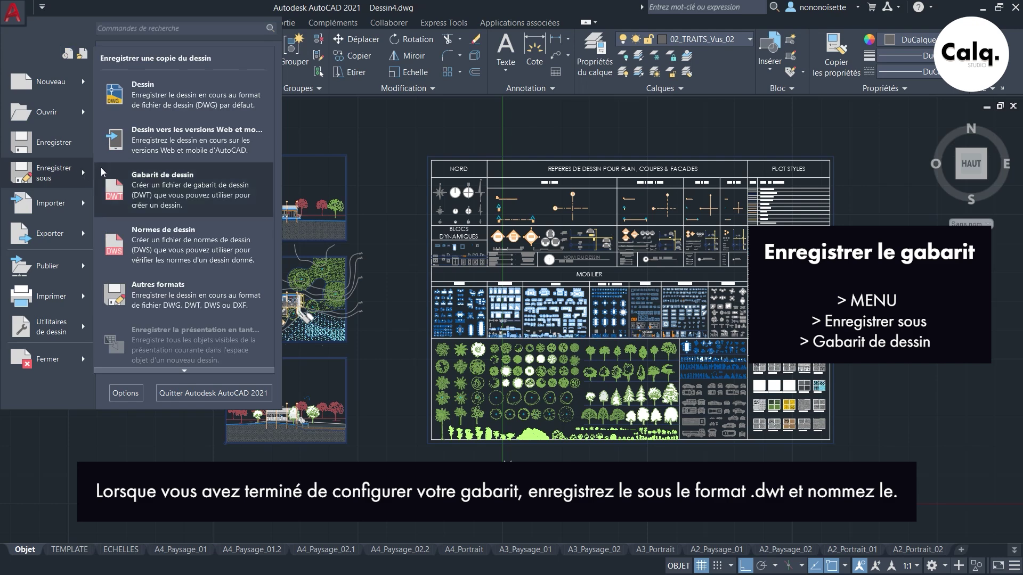
click(175, 200)
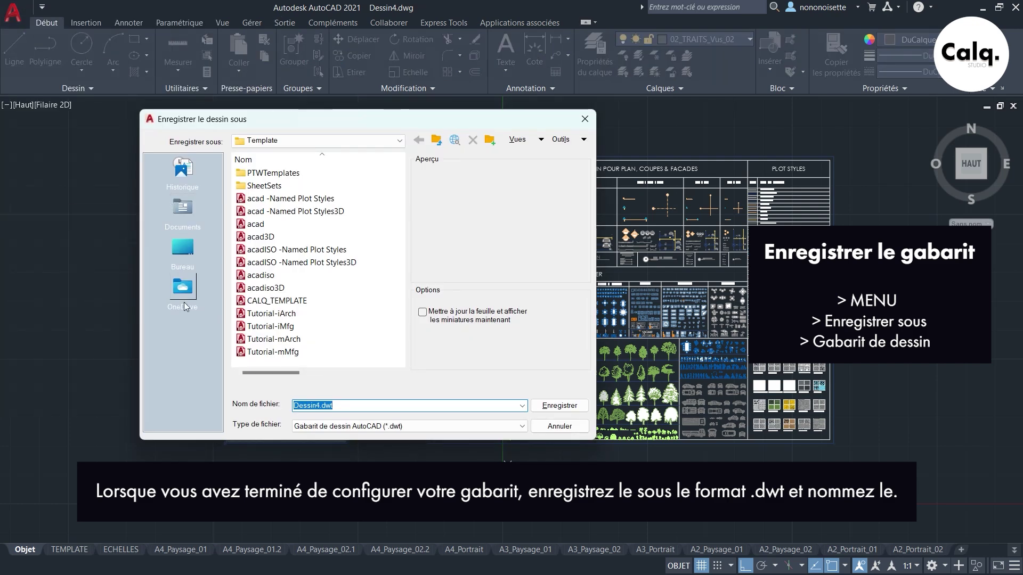
click(312, 303)
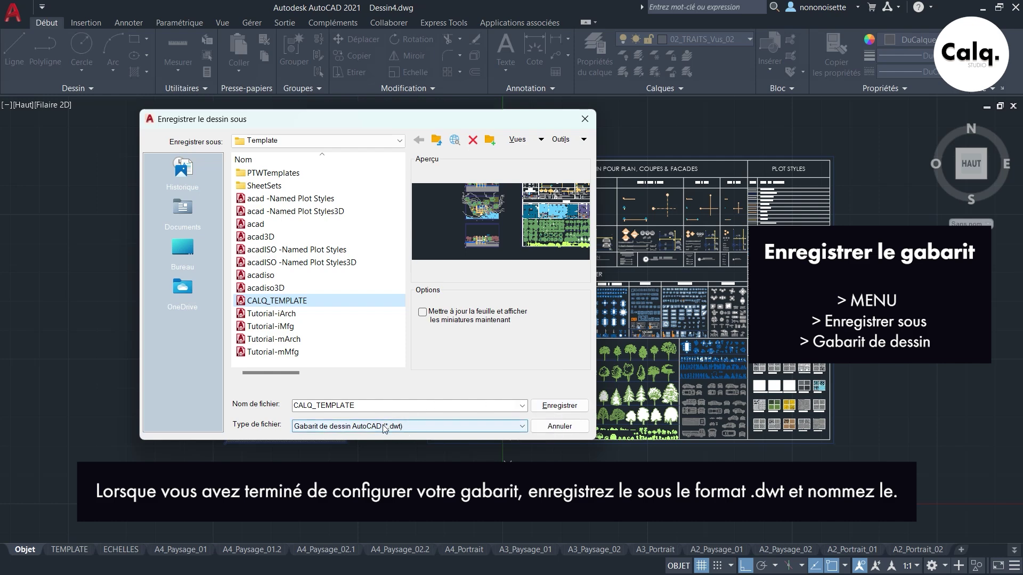
Overwrite CALQ_TEMPLATE.dwt, keeping its existing description and Métrique measurement units.
click(557, 408)
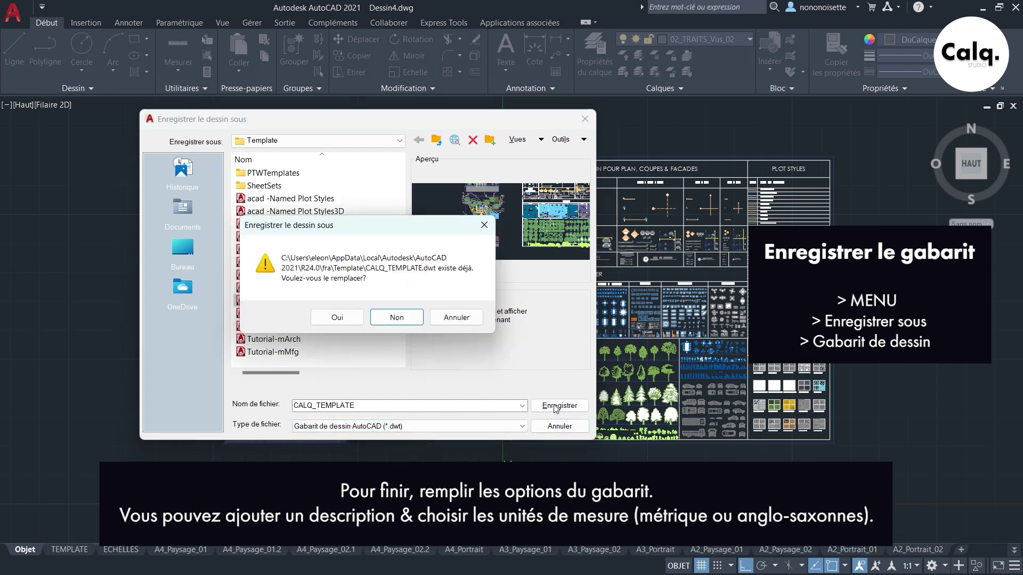
click(336, 318)
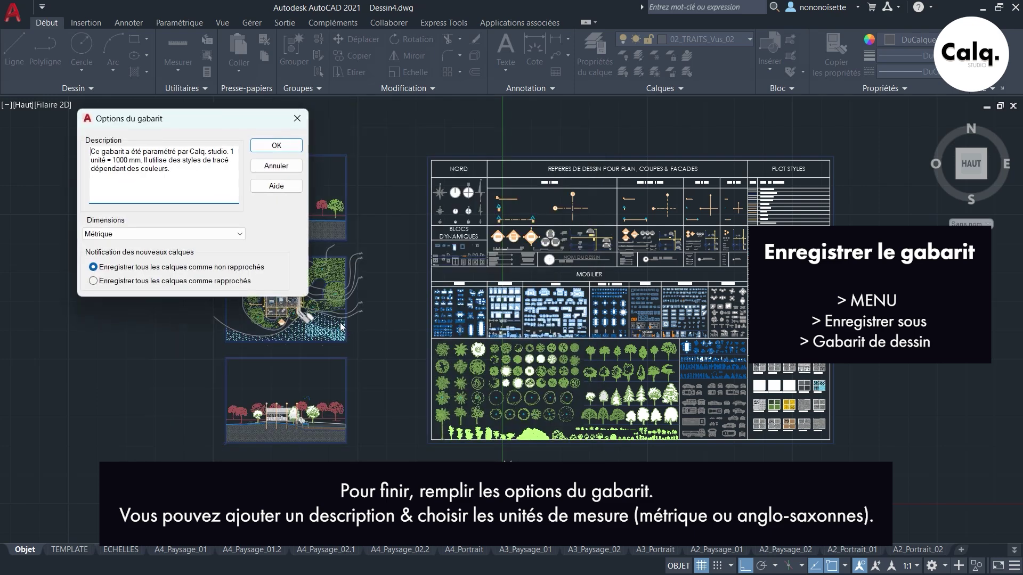
drag(169, 169, 87, 151)
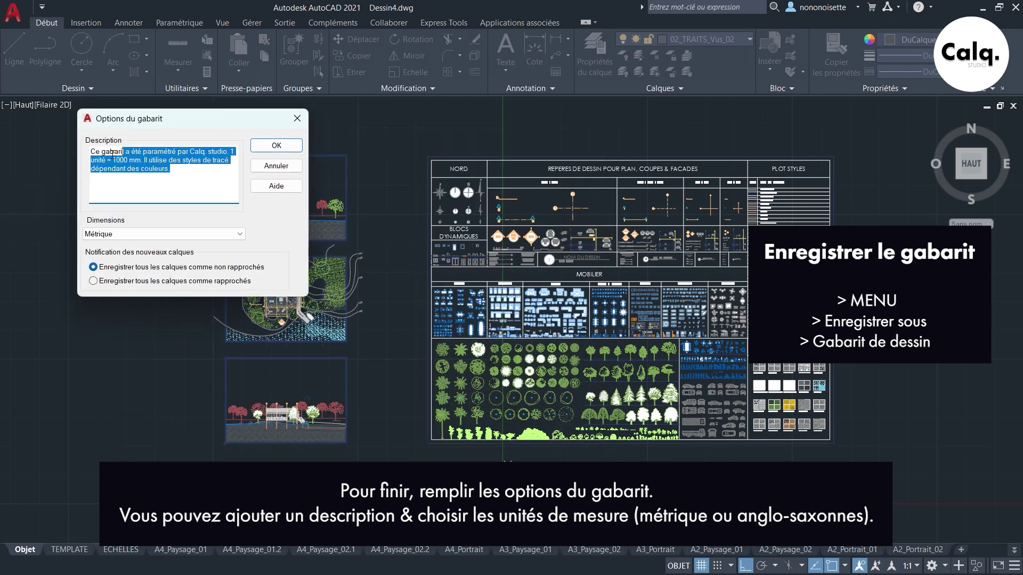
click(172, 169)
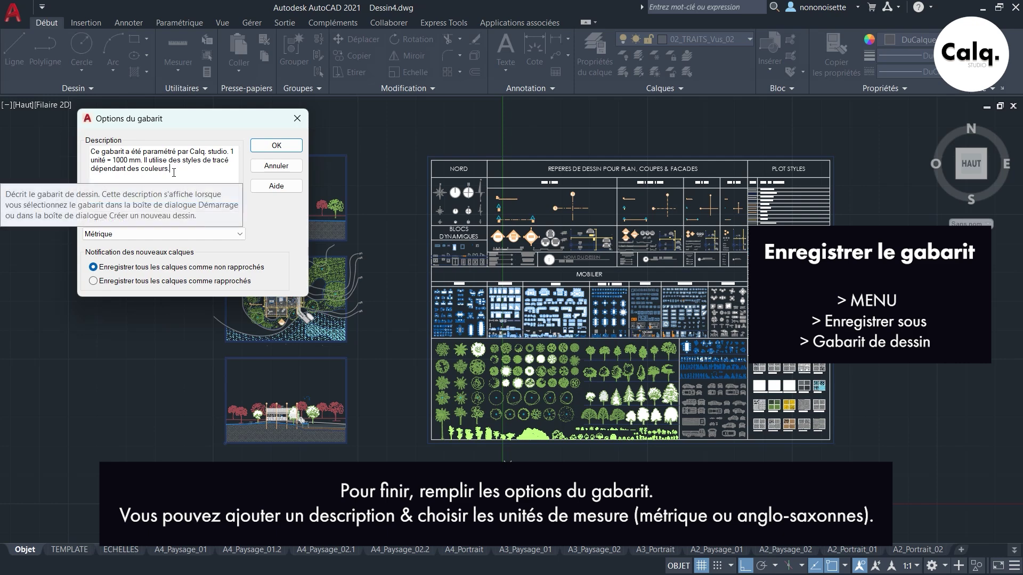
click(238, 235)
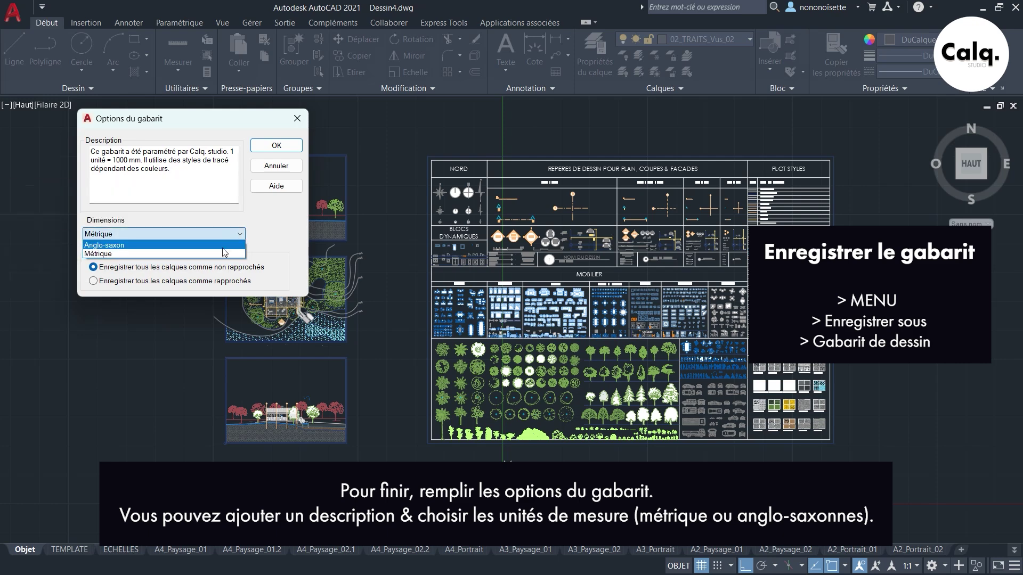
click(224, 254)
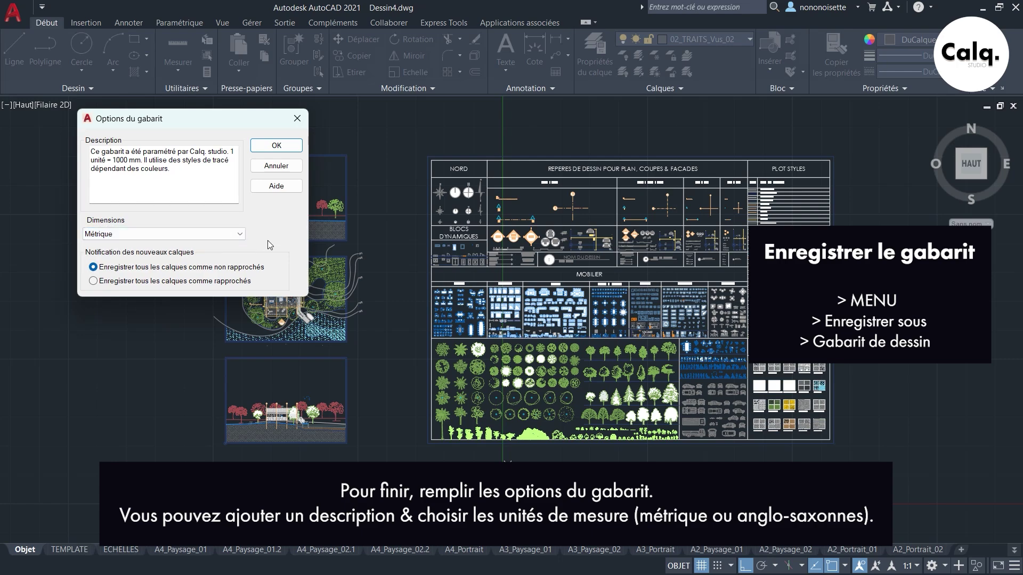
click(269, 148)
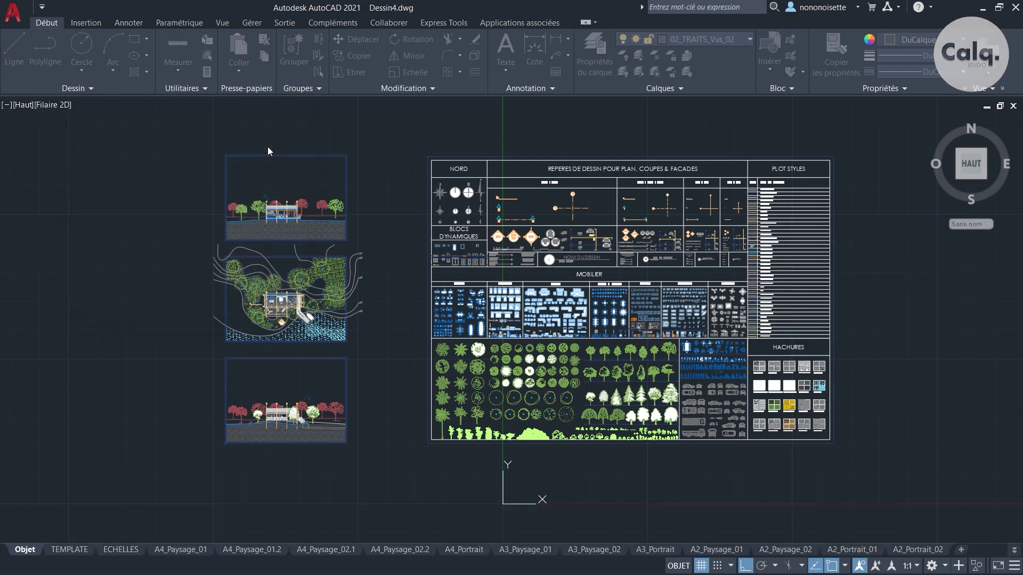